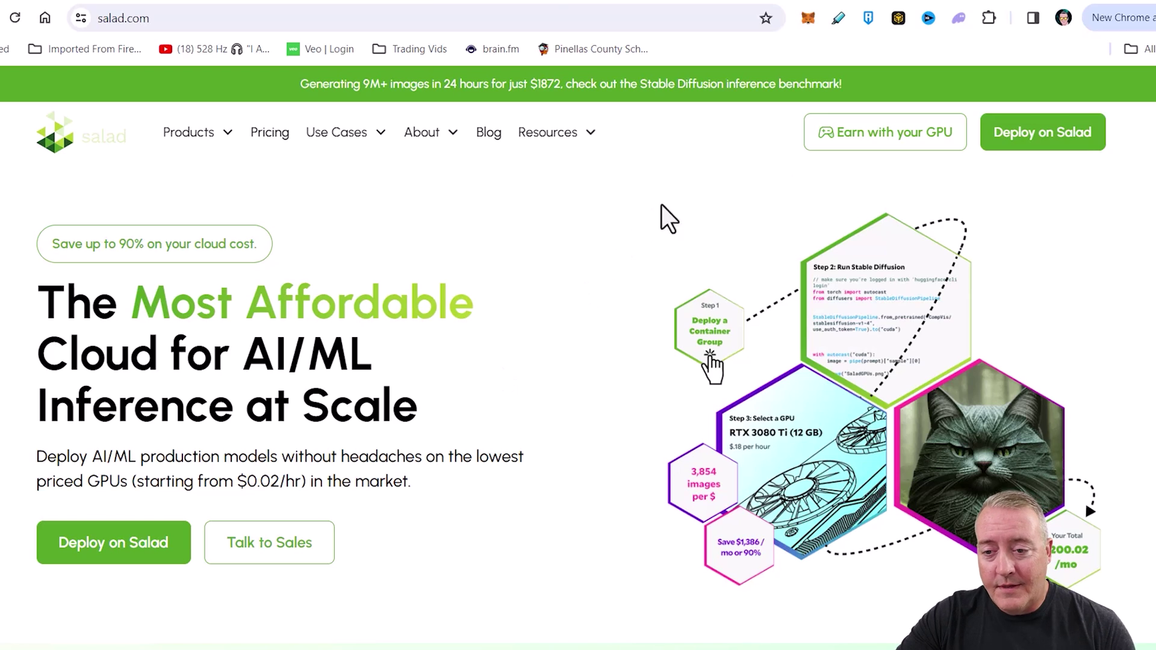
Step: Open Salad's 'Earn with your GPU' download page from the cloud homepage
{"action": "left_click", "coordinate": [837, 138]}
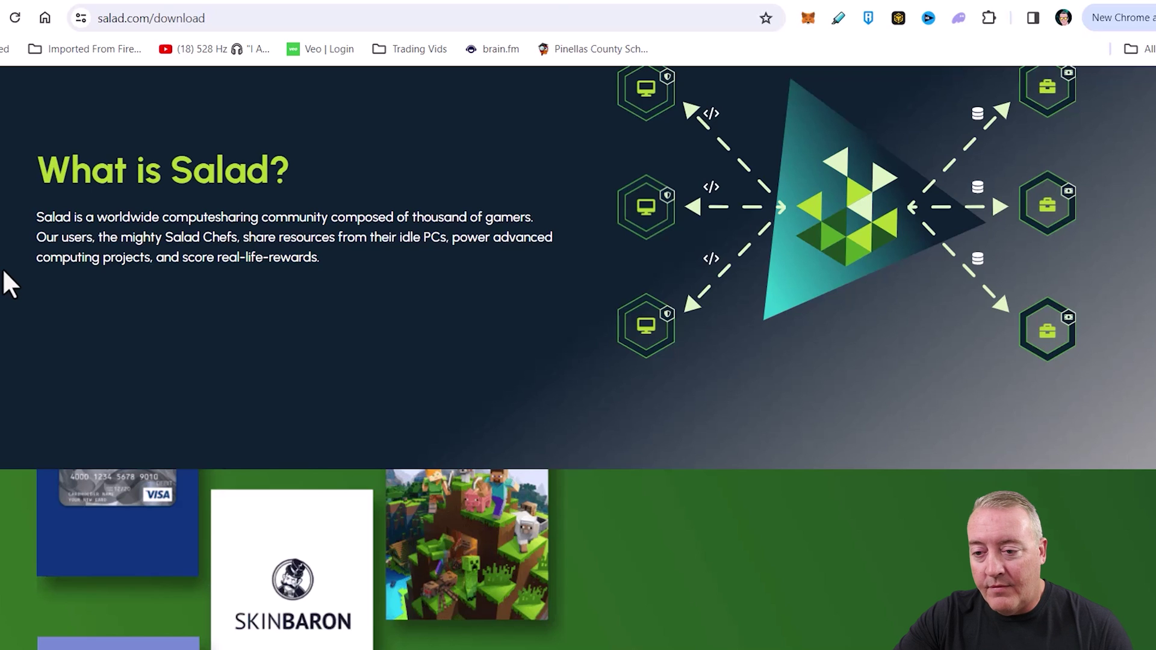
{"action": "scroll", "coordinate": [3, 281], "scroll_direction": "up", "scroll_amount": 5}
Step: Download the Salad Windows app and sign in with the saved email and a one-time code
{"action": "key", "text": "F5"}
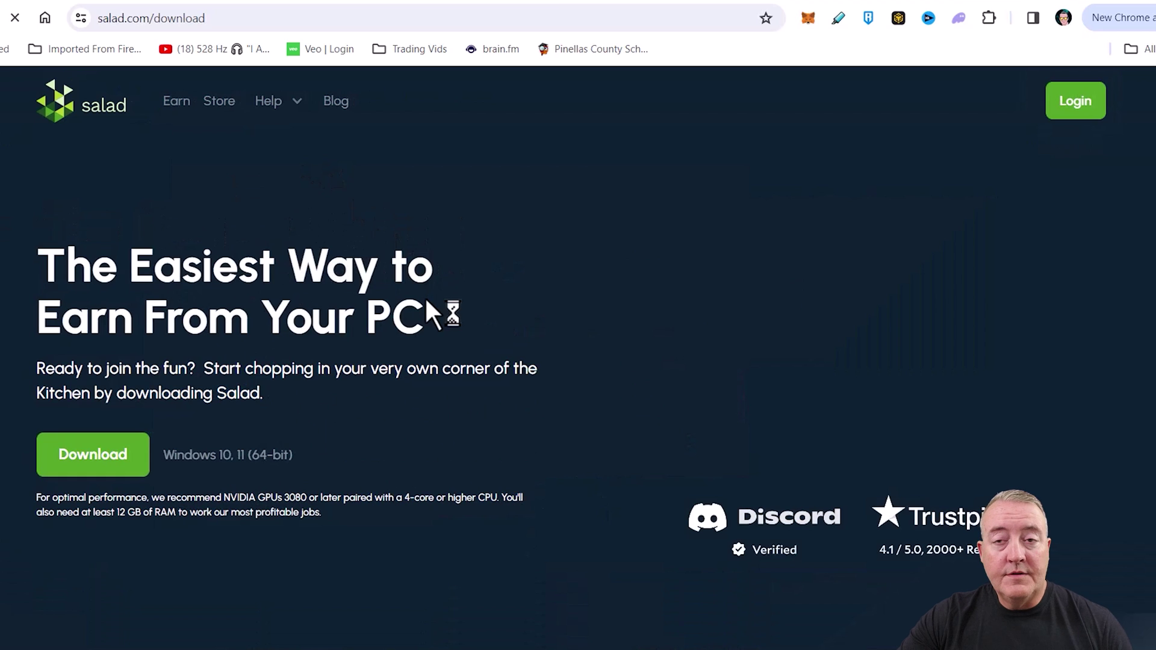
{"action": "left_click", "coordinate": [92, 454]}
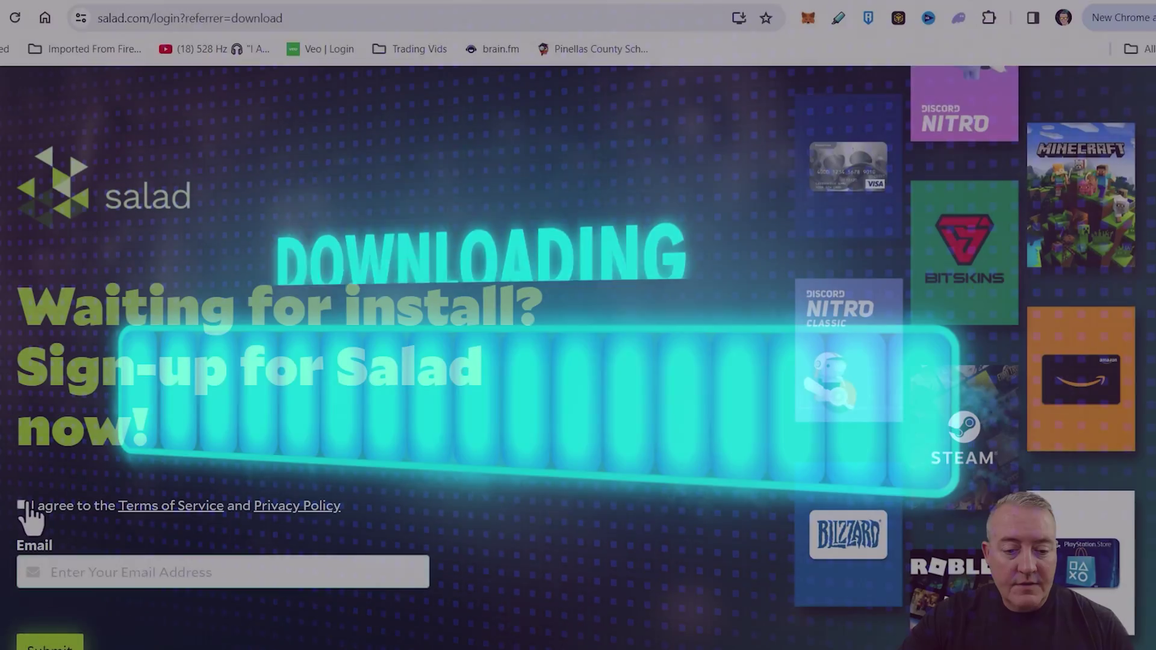
{"action": "scroll", "coordinate": [5, 370], "scroll_direction": "down", "scroll_amount": 3}
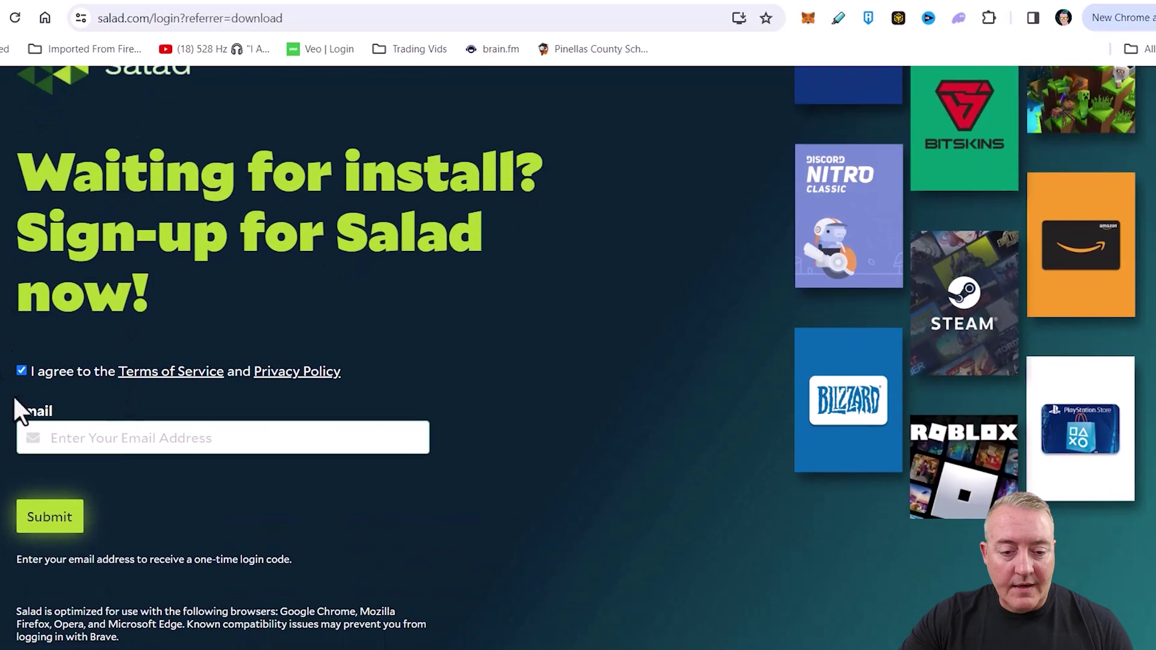
{"action": "left_click", "coordinate": [131, 438]}
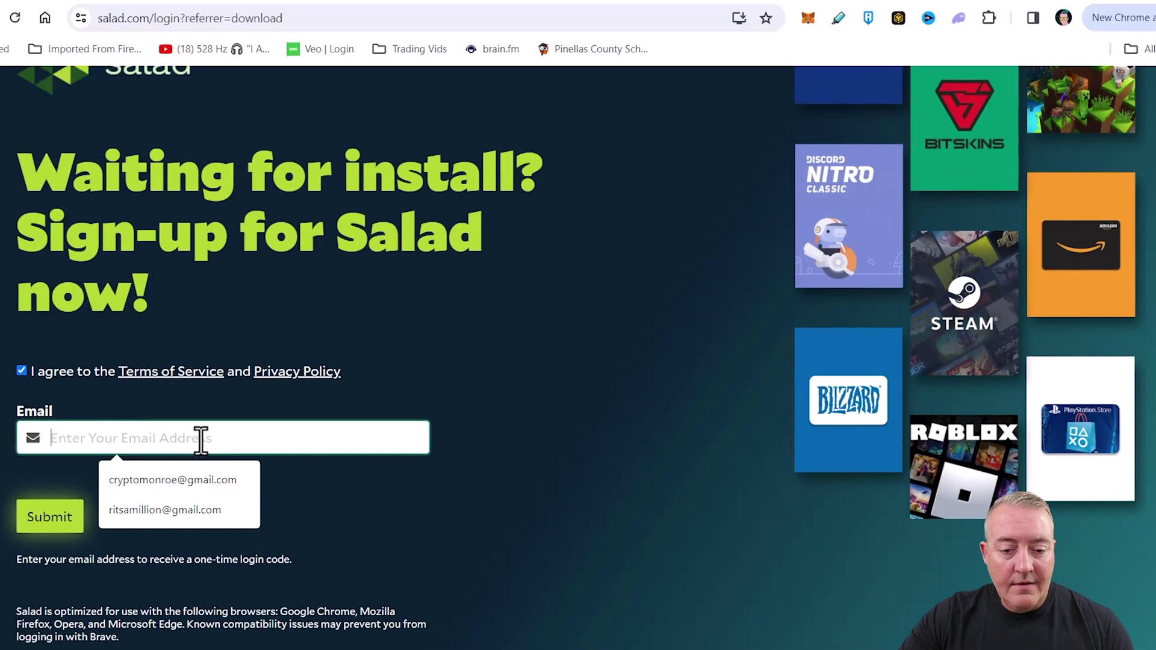
{"action": "left_click", "coordinate": [180, 479]}
{"action": "left_click", "coordinate": [50, 517]}
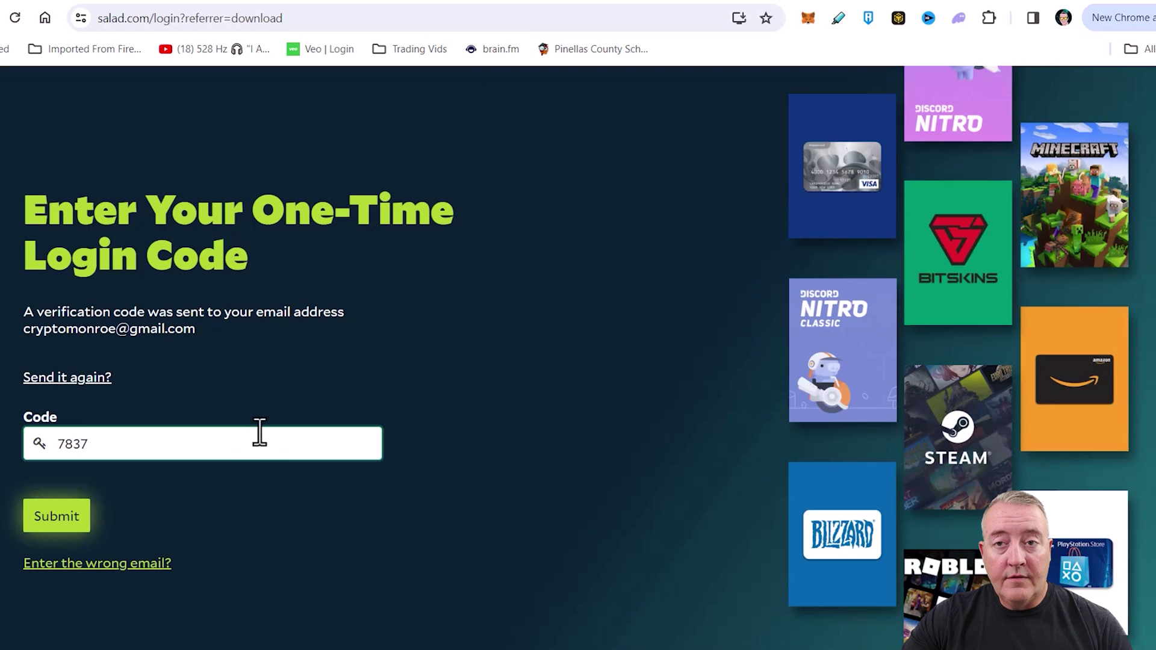
{"action": "left_click", "coordinate": [60, 517]}
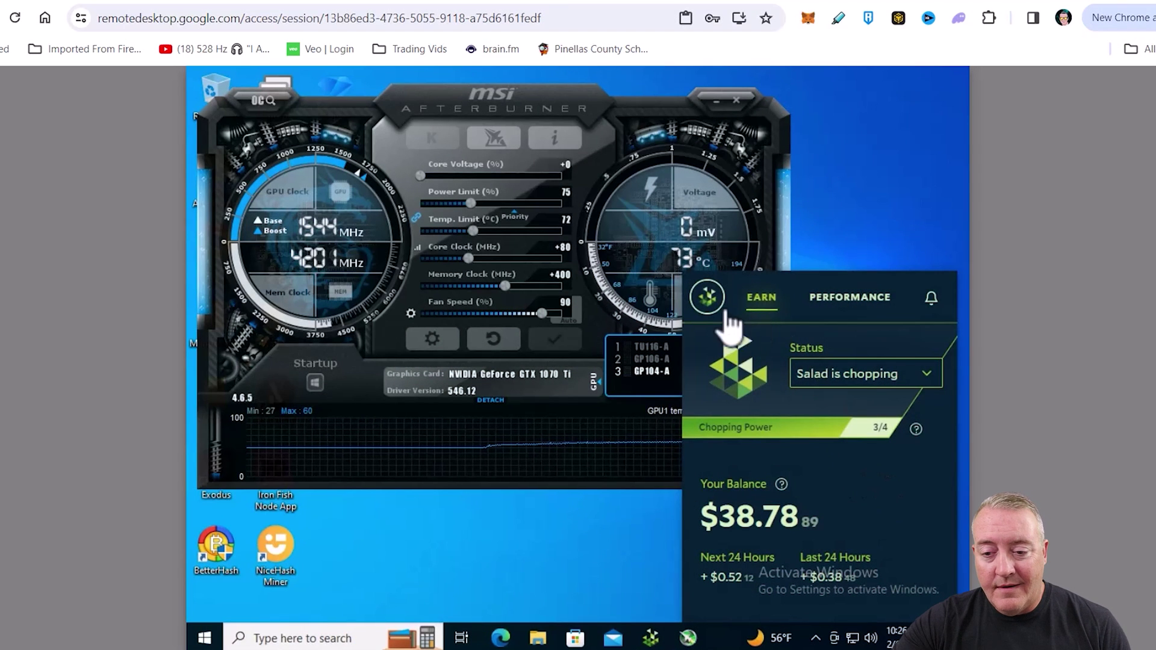
Step: In Salad Settings, inspect the Idle Chopping CPU and GPU usage dropdowns, leaving both enabled
{"action": "left_click", "coordinate": [708, 298]}
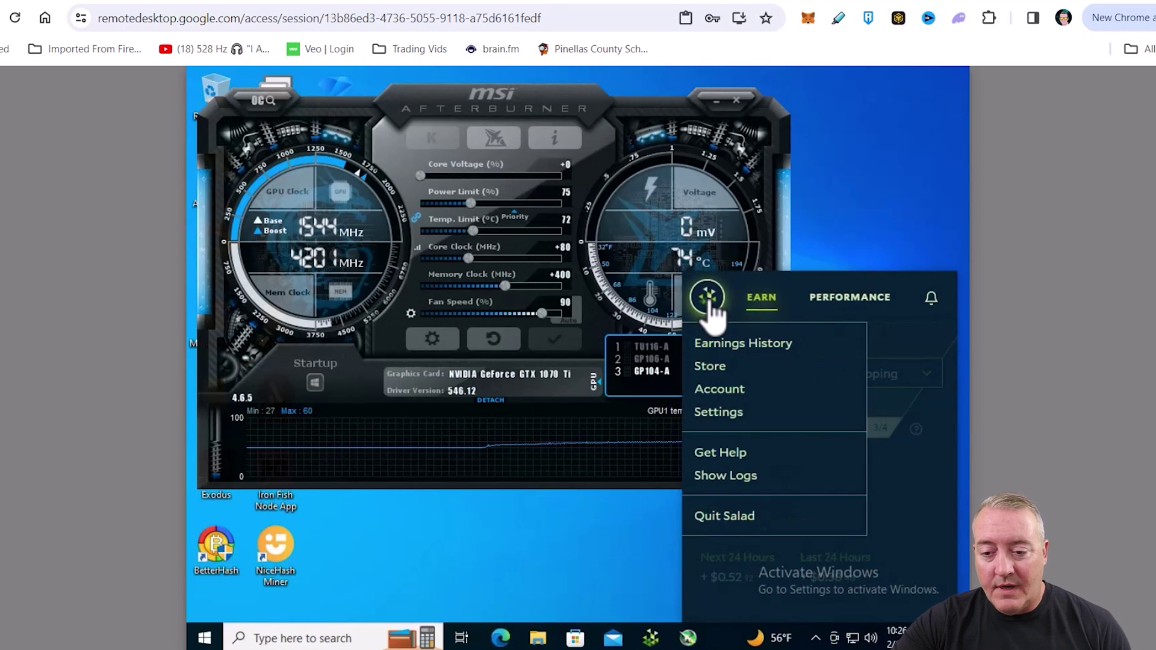
{"action": "left_click", "coordinate": [723, 414]}
{"action": "scroll", "coordinate": [454, 411], "scroll_direction": "down", "scroll_amount": 4}
{"action": "scroll", "coordinate": [541, 362], "scroll_direction": "down", "scroll_amount": 1}
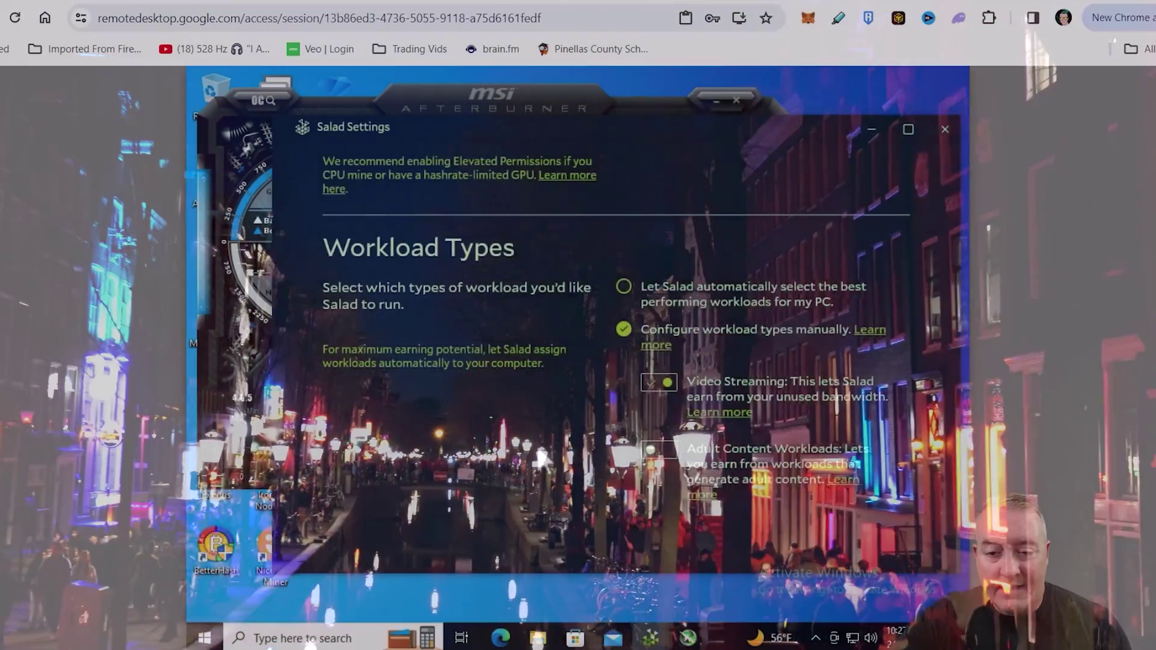
{"action": "scroll", "coordinate": [537, 445], "scroll_direction": "up", "scroll_amount": 1}
{"action": "scroll", "coordinate": [536, 444], "scroll_direction": "down", "scroll_amount": 3}
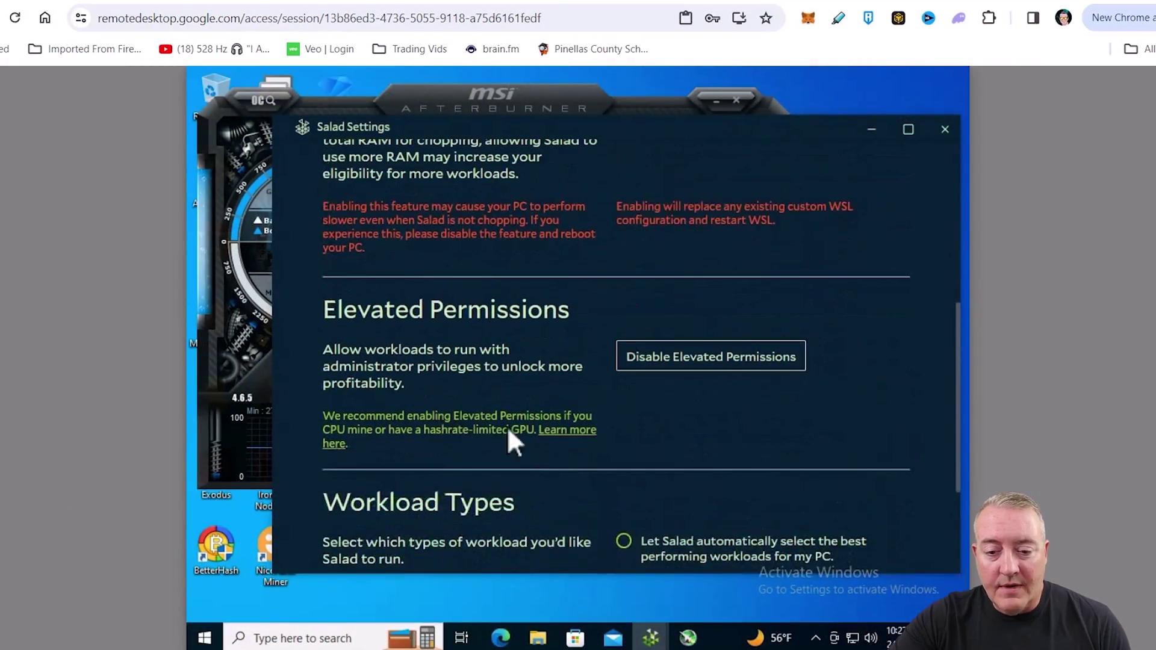
{"action": "scroll", "coordinate": [535, 418], "scroll_direction": "up", "scroll_amount": 2}
{"action": "scroll", "coordinate": [536, 419], "scroll_direction": "up", "scroll_amount": 2}
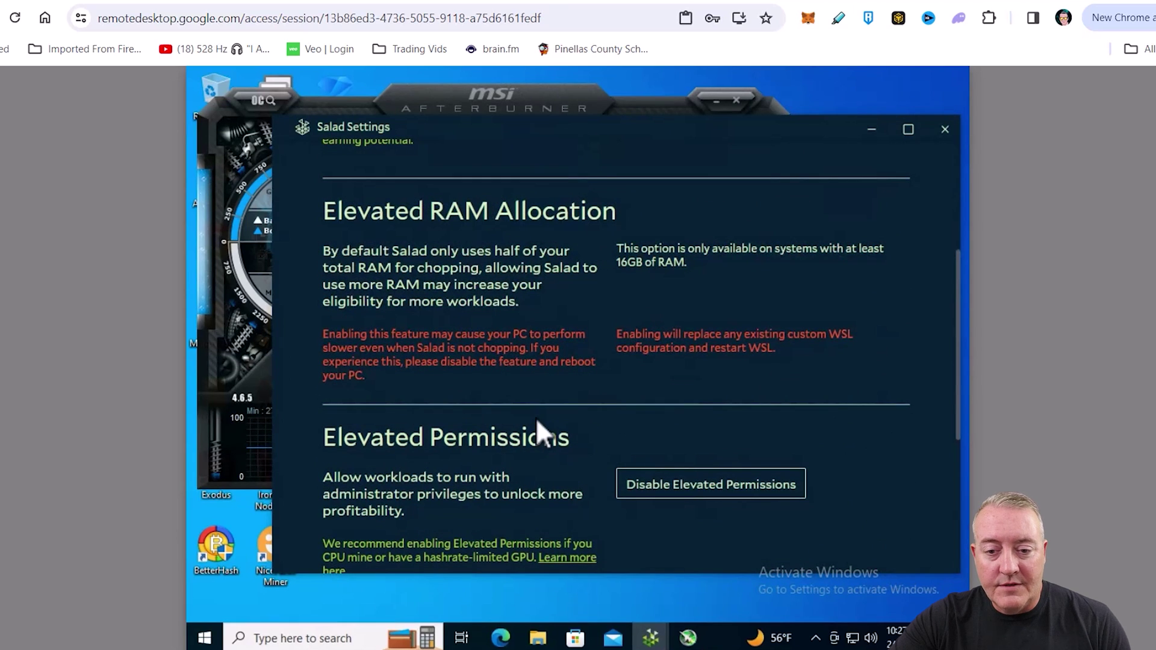
{"action": "scroll", "coordinate": [532, 432], "scroll_direction": "up", "scroll_amount": 3}
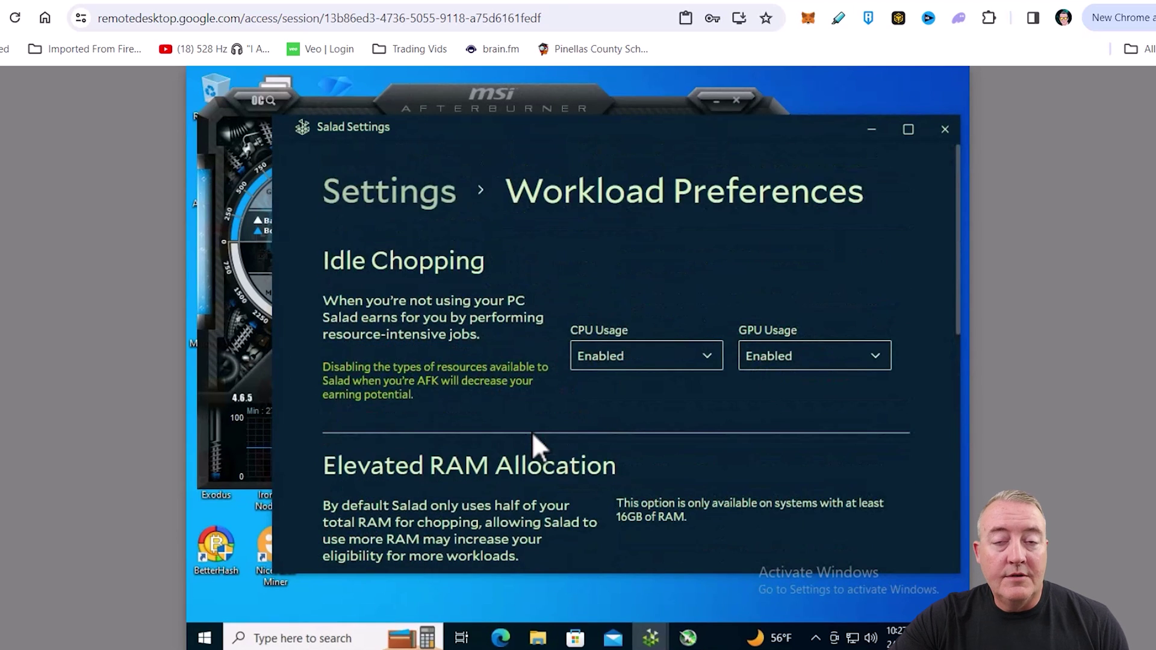
{"action": "left_click", "coordinate": [612, 356]}
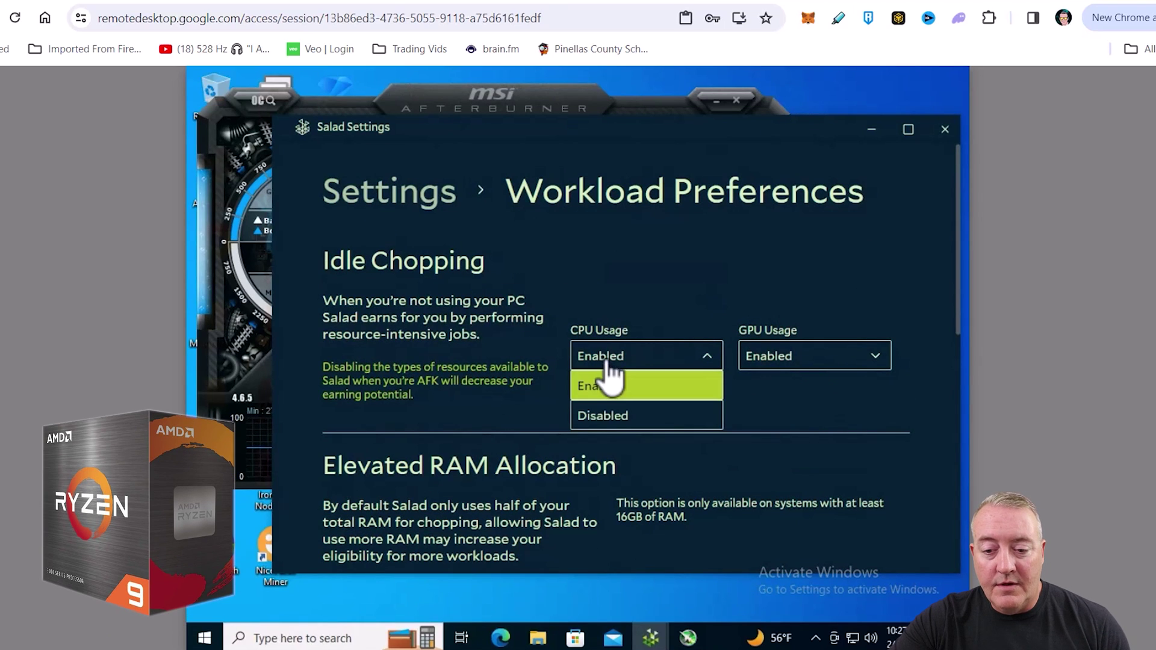
{"action": "left_click", "coordinate": [617, 301]}
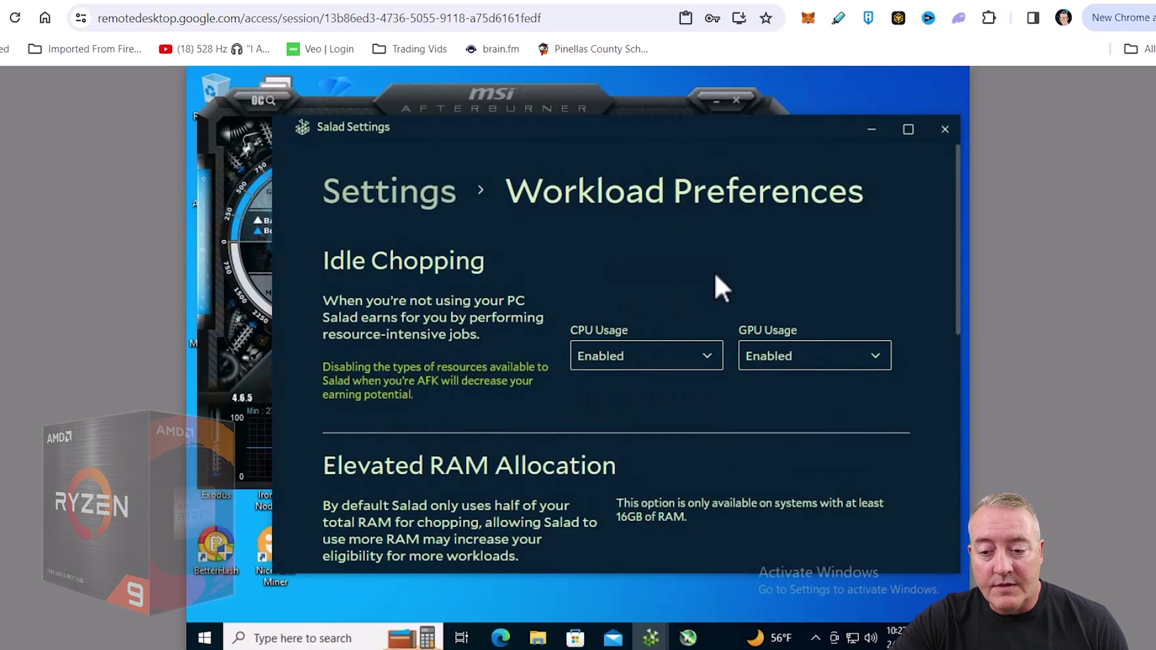
{"action": "left_click", "coordinate": [786, 358]}
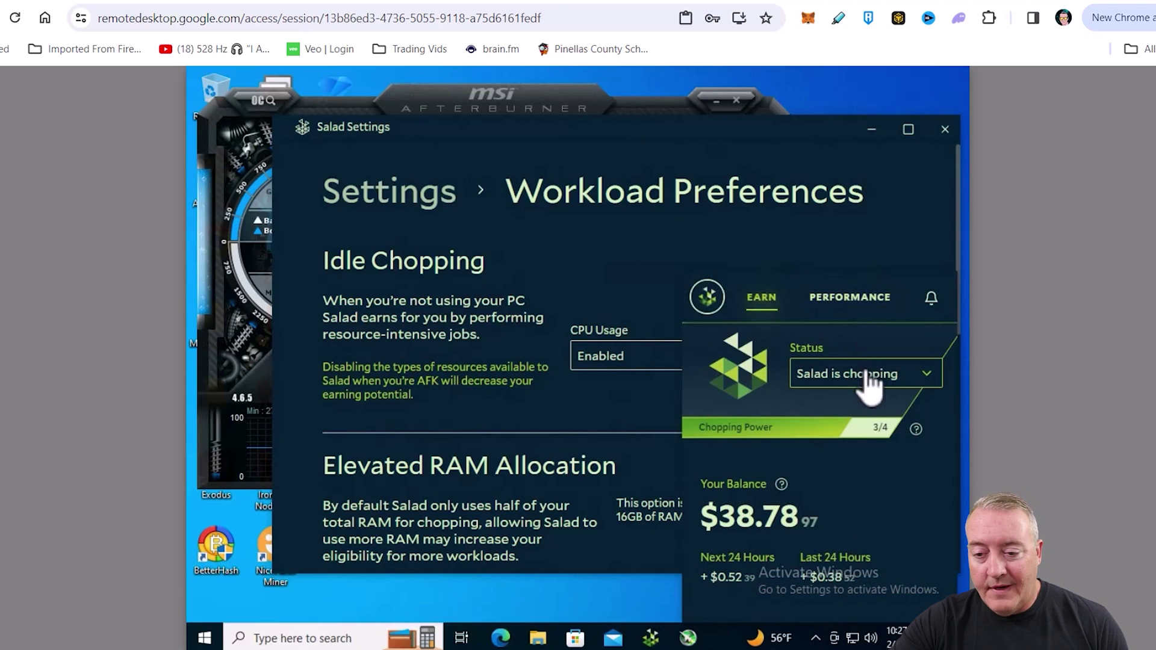
{"action": "left_click", "coordinate": [870, 378]}
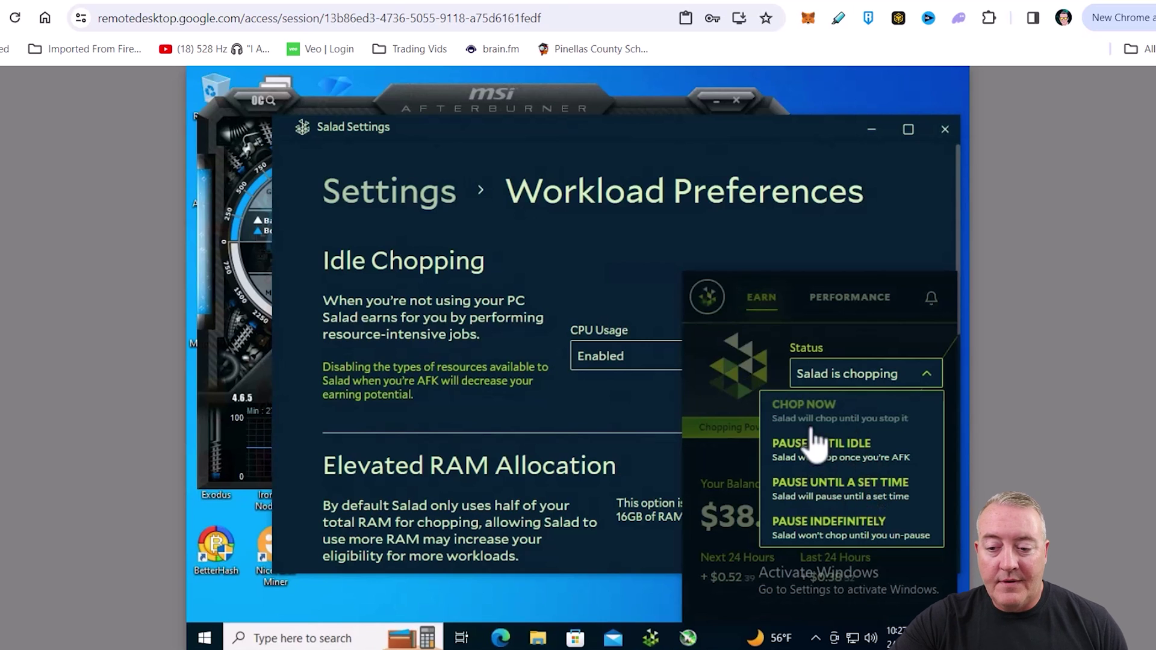
{"action": "left_click", "coordinate": [776, 339]}
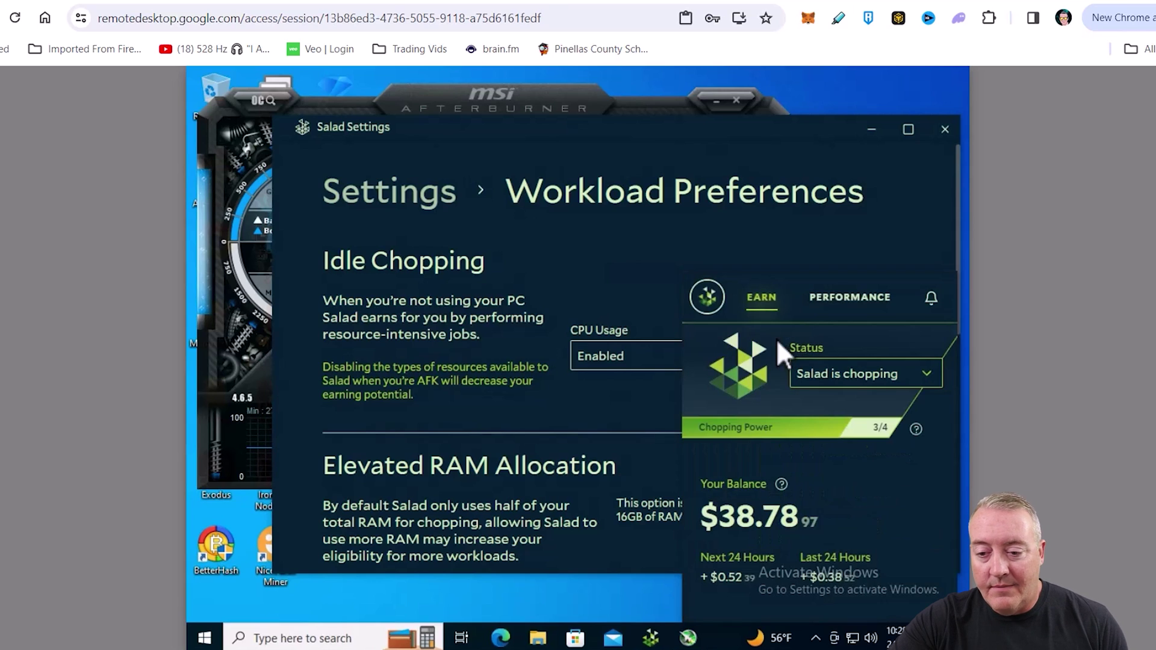
{"action": "left_click", "coordinate": [850, 297]}
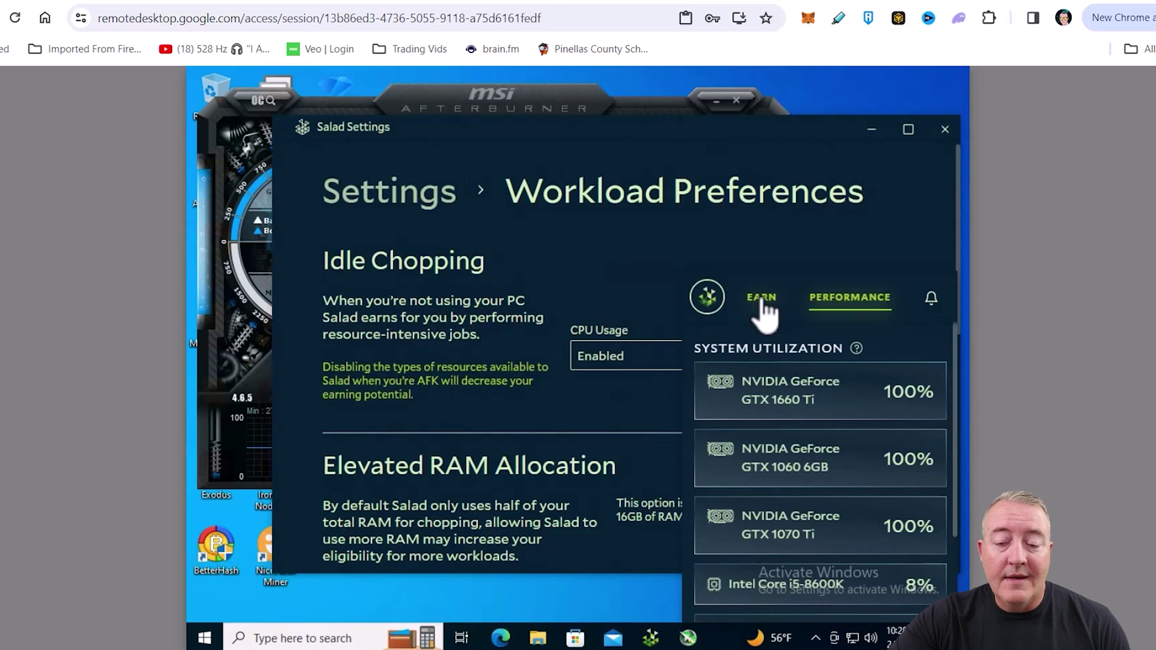
{"action": "left_click", "coordinate": [761, 298]}
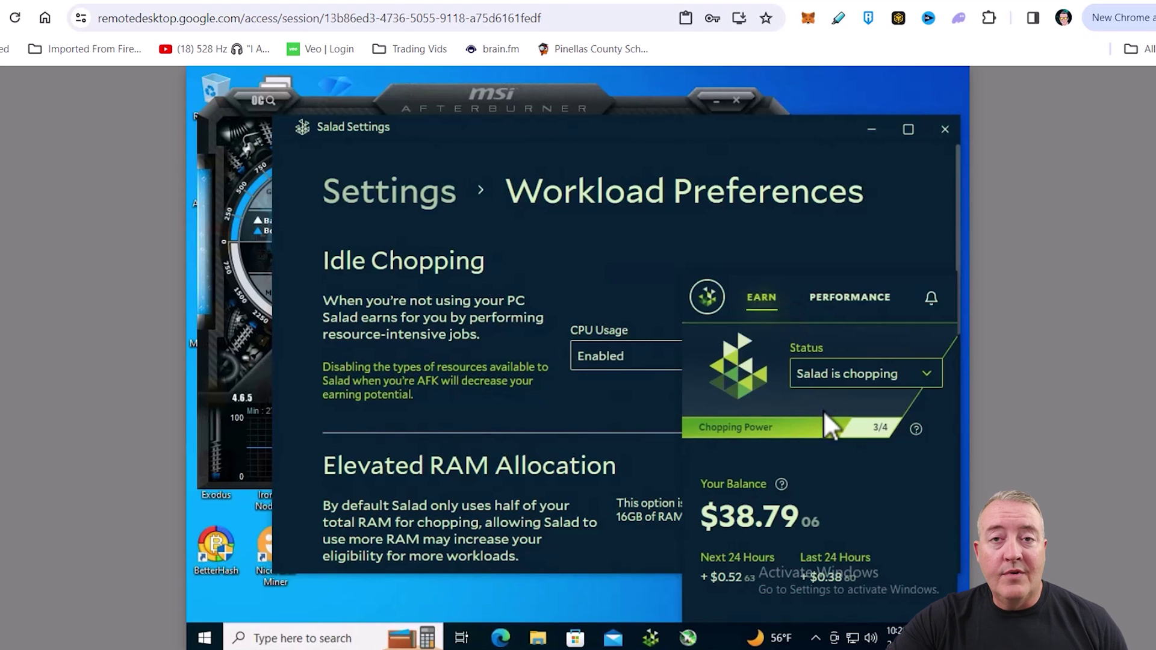
Step: Review the Chopping Power checklist at 3 of 4 and reveal the hidden tray icons
{"action": "left_click", "coordinate": [808, 424]}
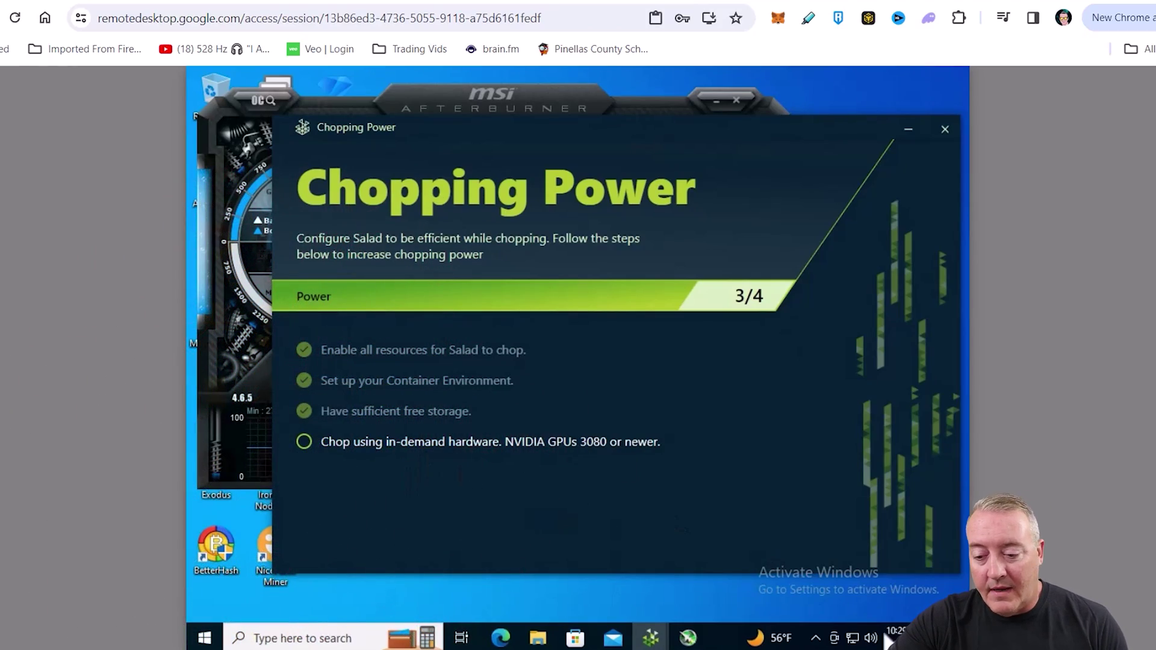
{"action": "left_click", "coordinate": [816, 637]}
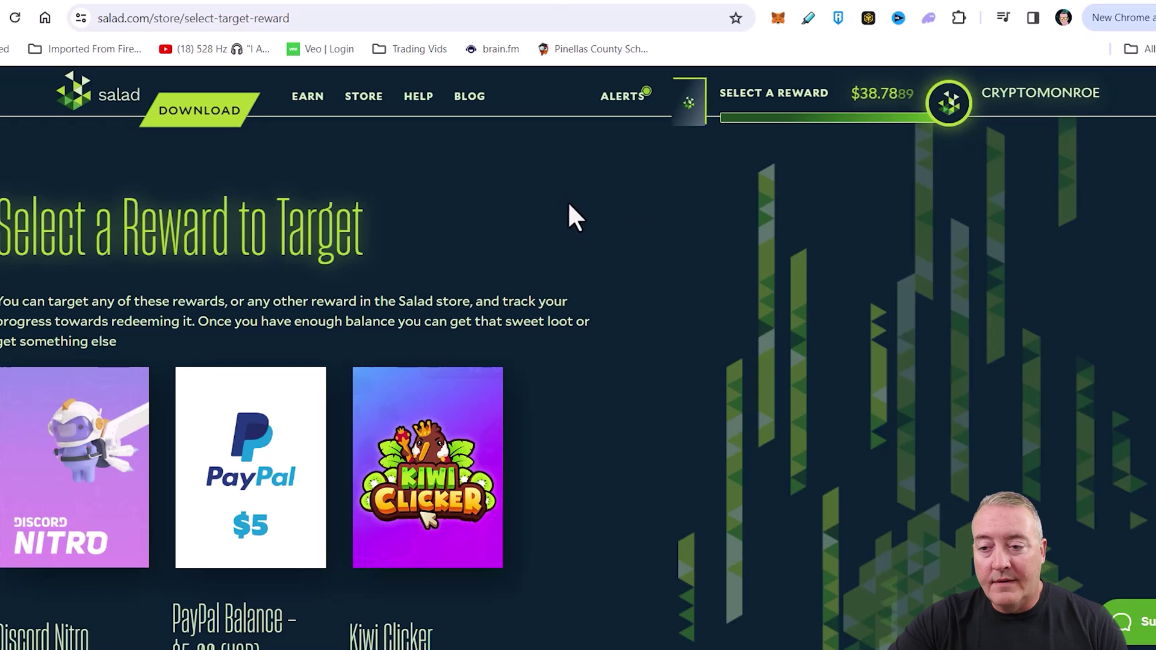
Step: Visit the referrals page and check it for unclaimed bonuses
{"action": "left_click", "coordinate": [972, 183]}
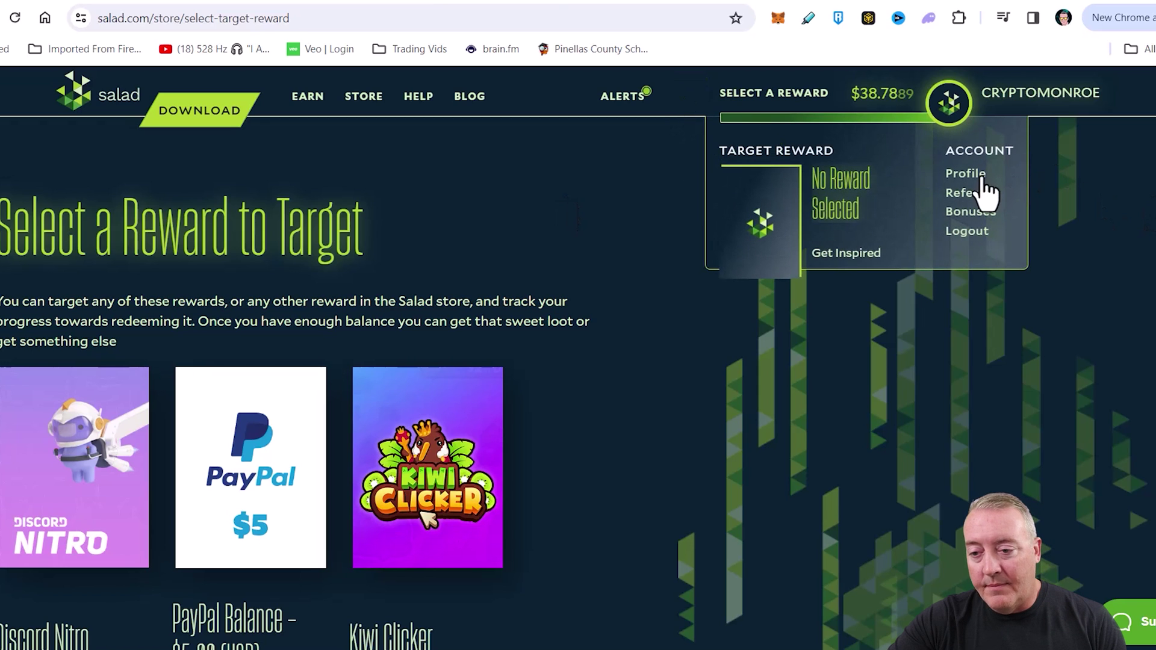
{"action": "left_click", "coordinate": [973, 192]}
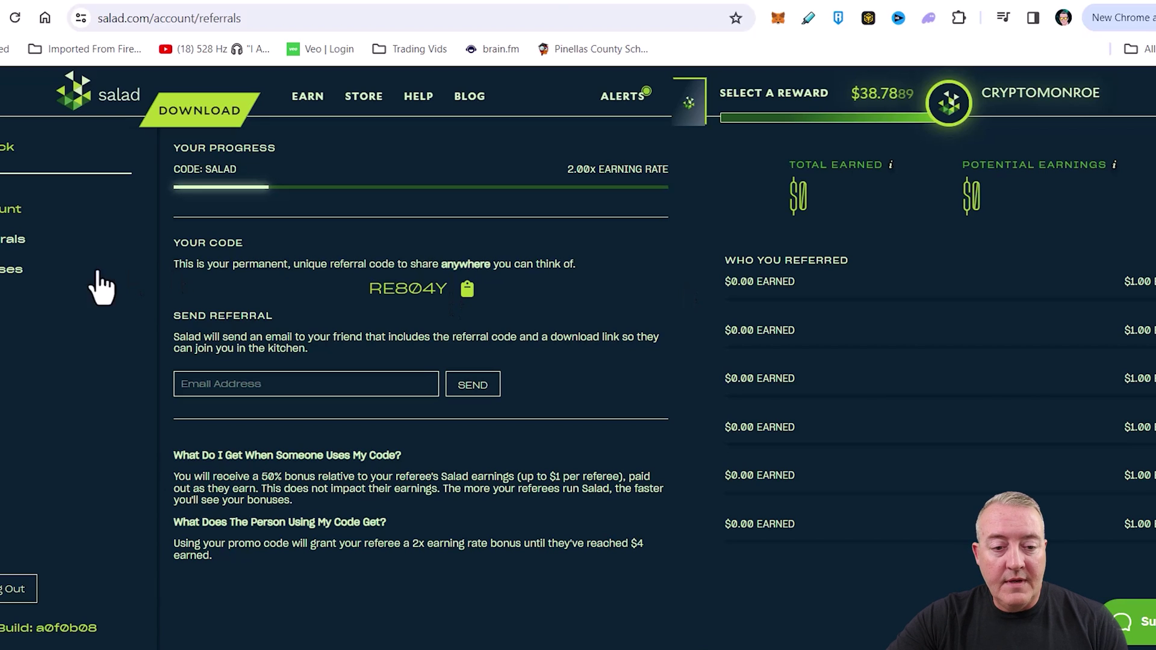
{"action": "left_click", "coordinate": [16, 270]}
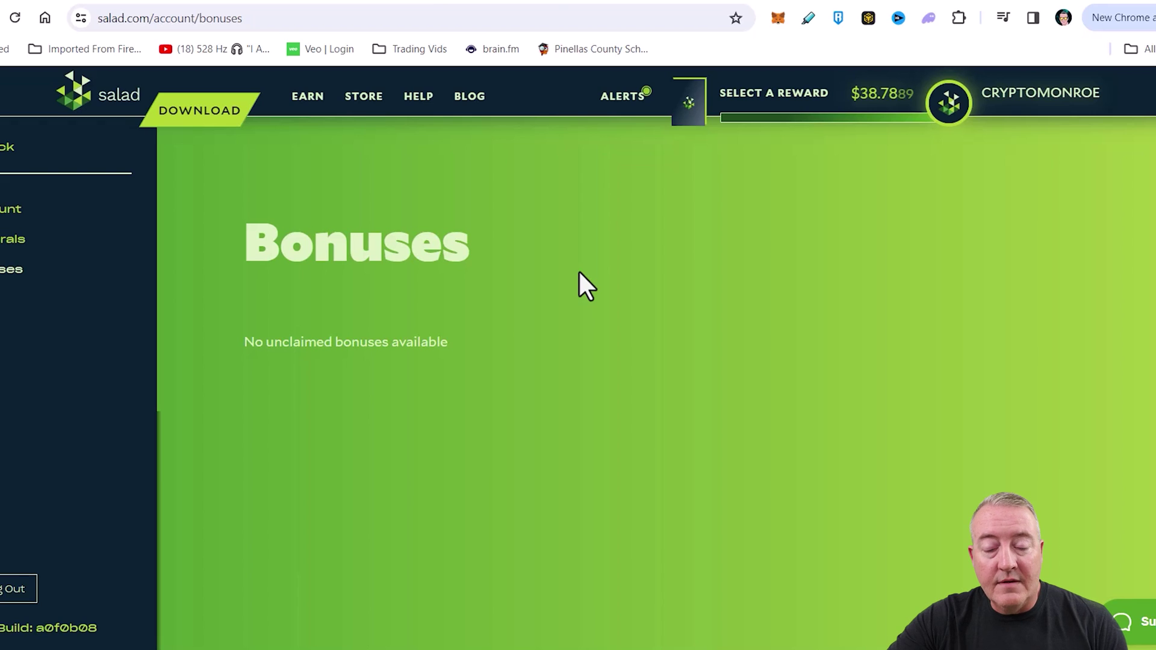
{"action": "left_click", "coordinate": [13, 239]}
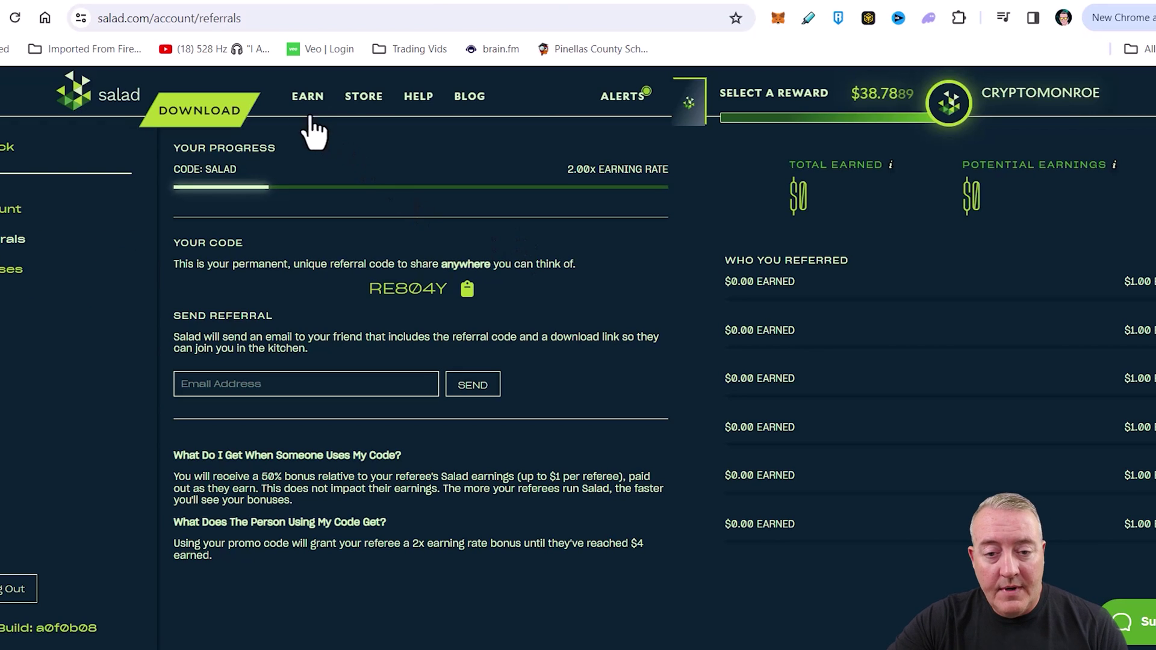
Step: View the earning summary for 7 days and 30 days, then back to 24 hours
{"action": "left_click", "coordinate": [308, 96]}
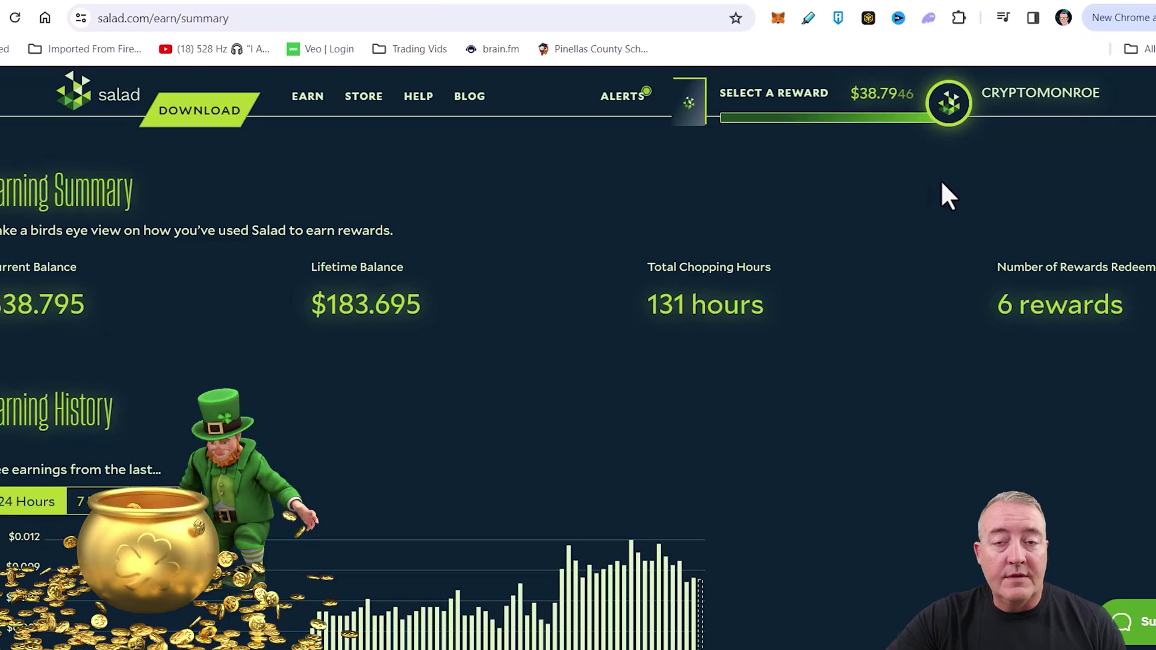
{"action": "scroll", "coordinate": [940, 180], "scroll_direction": "down", "scroll_amount": 1}
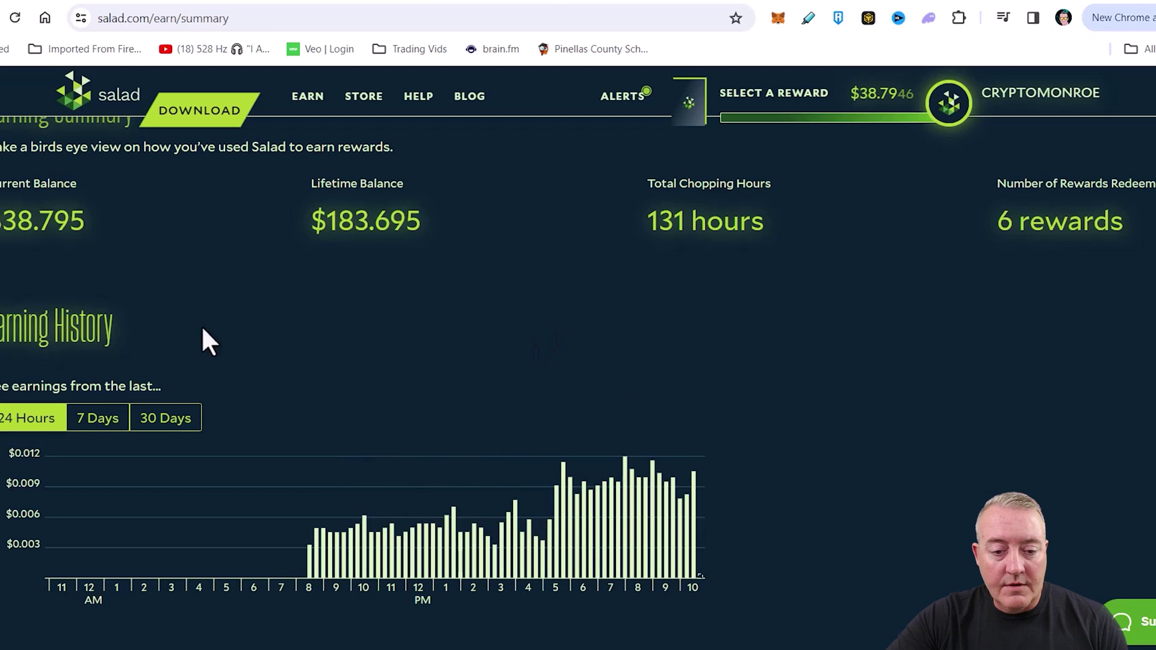
{"action": "left_click", "coordinate": [98, 418]}
{"action": "left_click", "coordinate": [165, 418]}
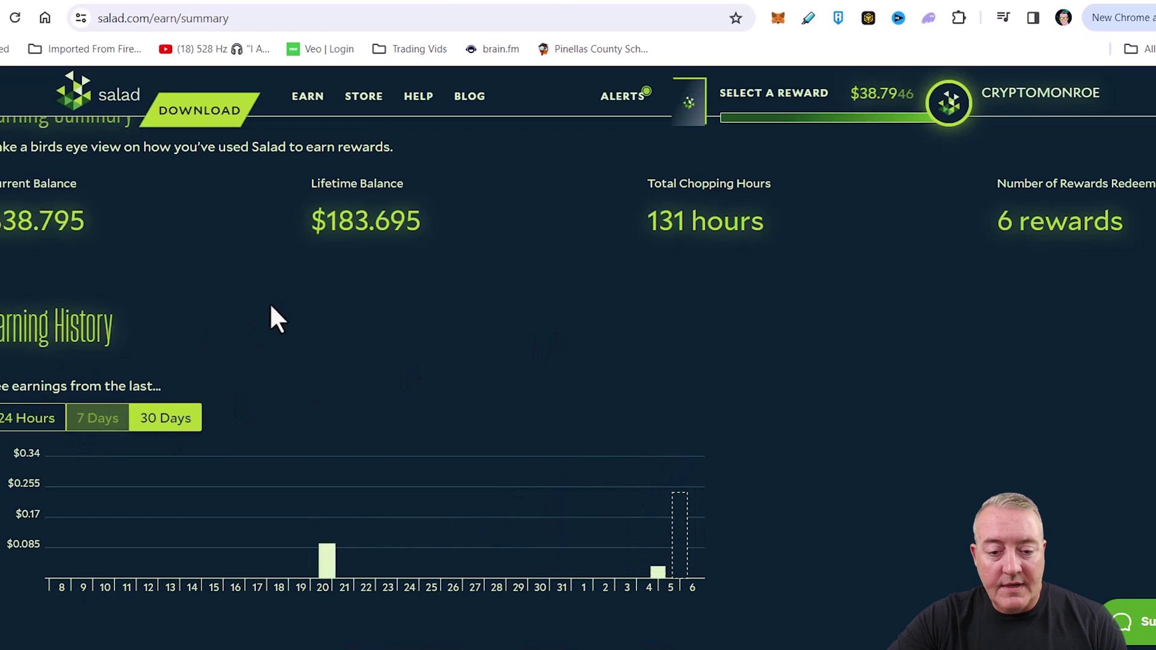
{"action": "left_click", "coordinate": [28, 418]}
{"action": "mouse_move", "coordinate": [543, 533]}
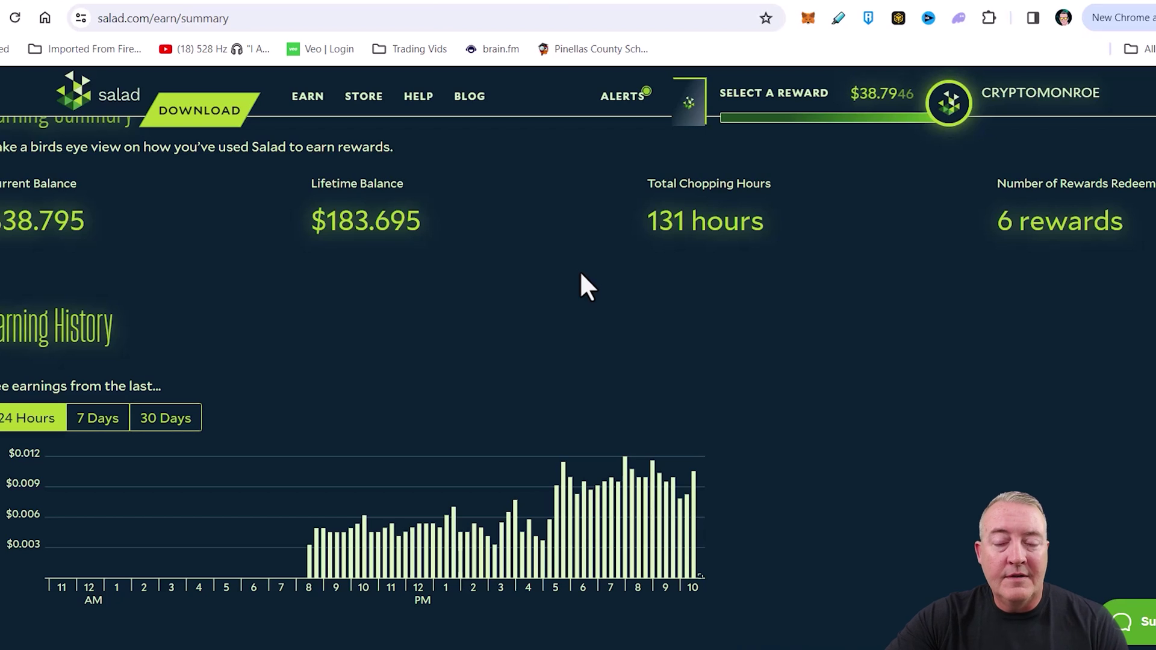
{"action": "mouse_move", "coordinate": [418, 96]}
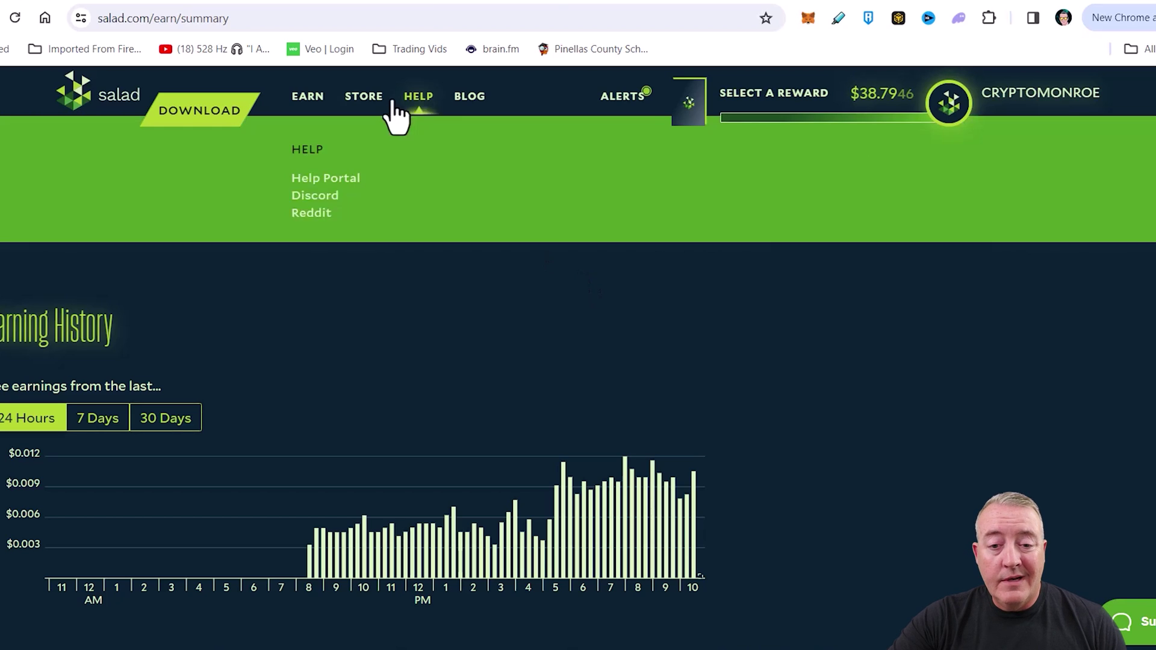
Step: Browse the rewards store and select the Digital VISA Card - $10 tile
{"action": "left_click", "coordinate": [364, 97]}
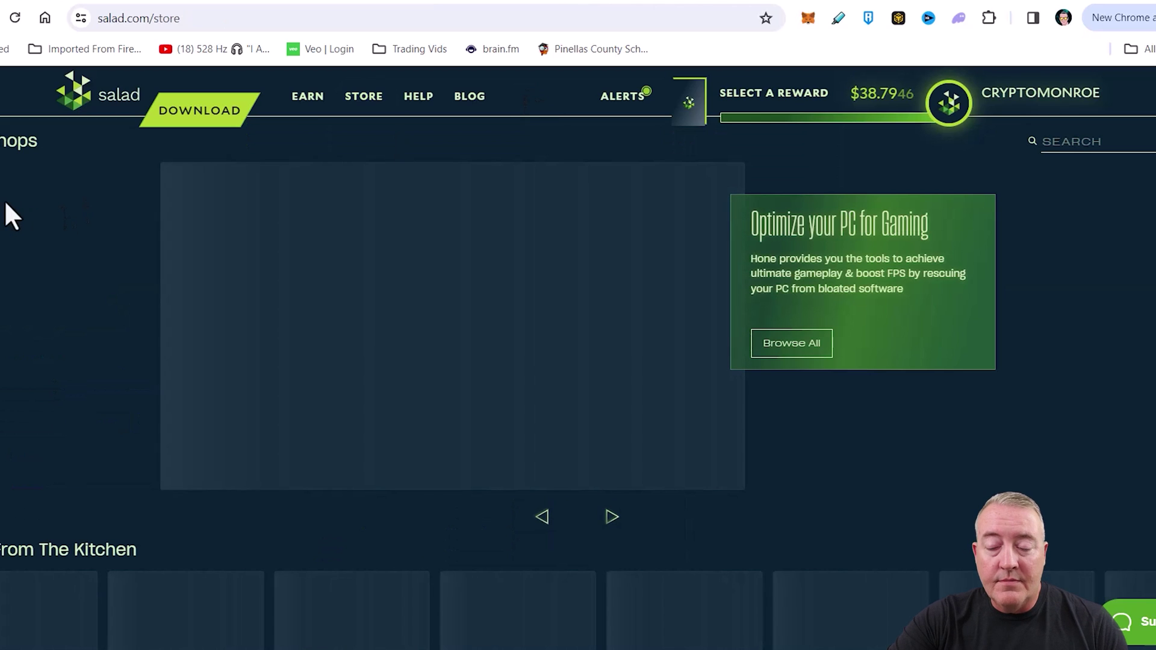
{"action": "scroll", "coordinate": [5, 199], "scroll_direction": "down", "scroll_amount": 4}
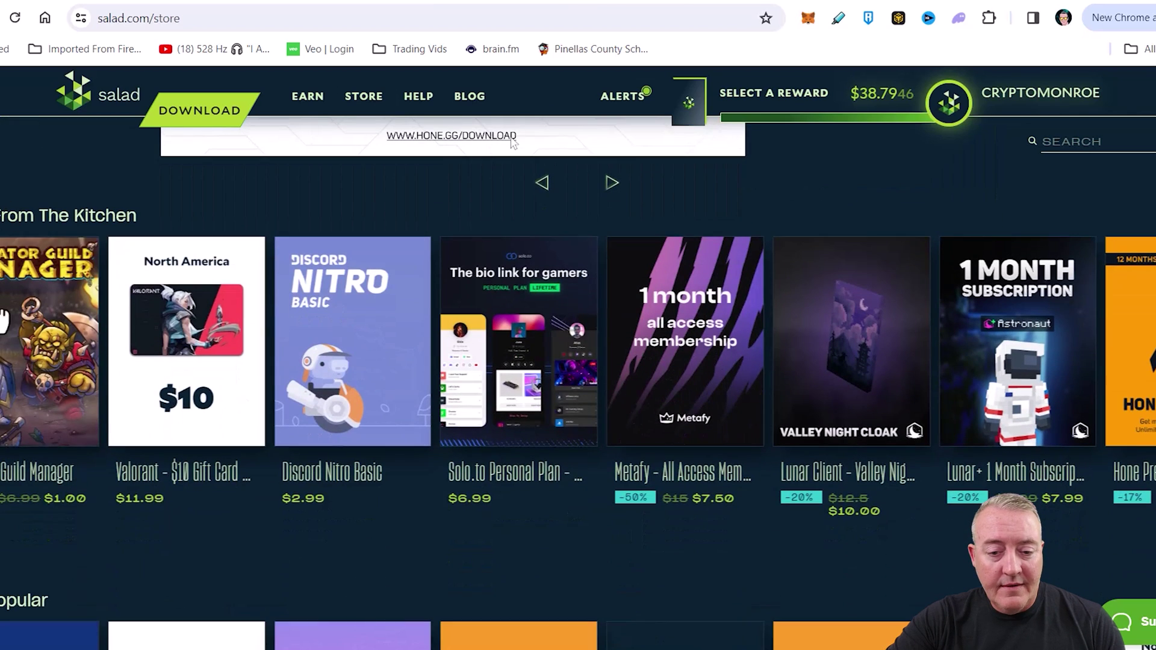
{"action": "scroll", "coordinate": [366, 507], "scroll_direction": "down", "scroll_amount": 4}
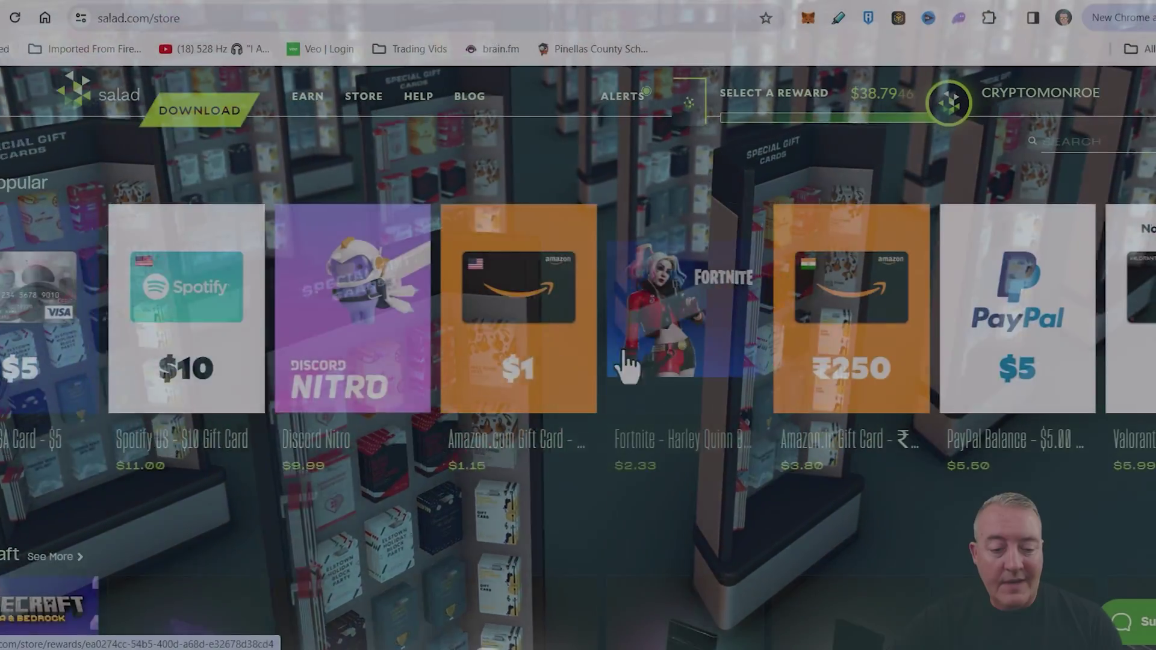
{"action": "scroll", "coordinate": [628, 364], "scroll_direction": "down", "scroll_amount": 4}
{"action": "scroll", "coordinate": [271, 334], "scroll_direction": "down", "scroll_amount": 2}
{"action": "scroll", "coordinate": [502, 371], "scroll_direction": "down", "scroll_amount": 3}
{"action": "scroll", "coordinate": [503, 371], "scroll_direction": "down", "scroll_amount": 2}
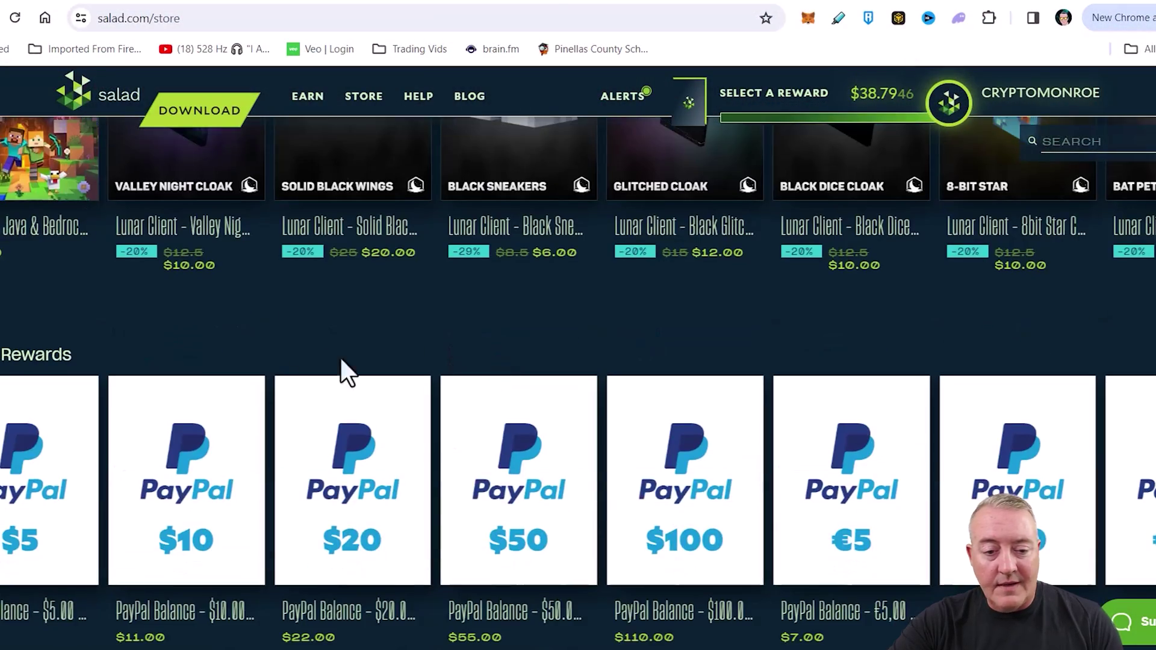
{"action": "scroll", "coordinate": [341, 359], "scroll_direction": "down", "scroll_amount": 1}
{"action": "scroll", "coordinate": [390, 284], "scroll_direction": "down", "scroll_amount": 1}
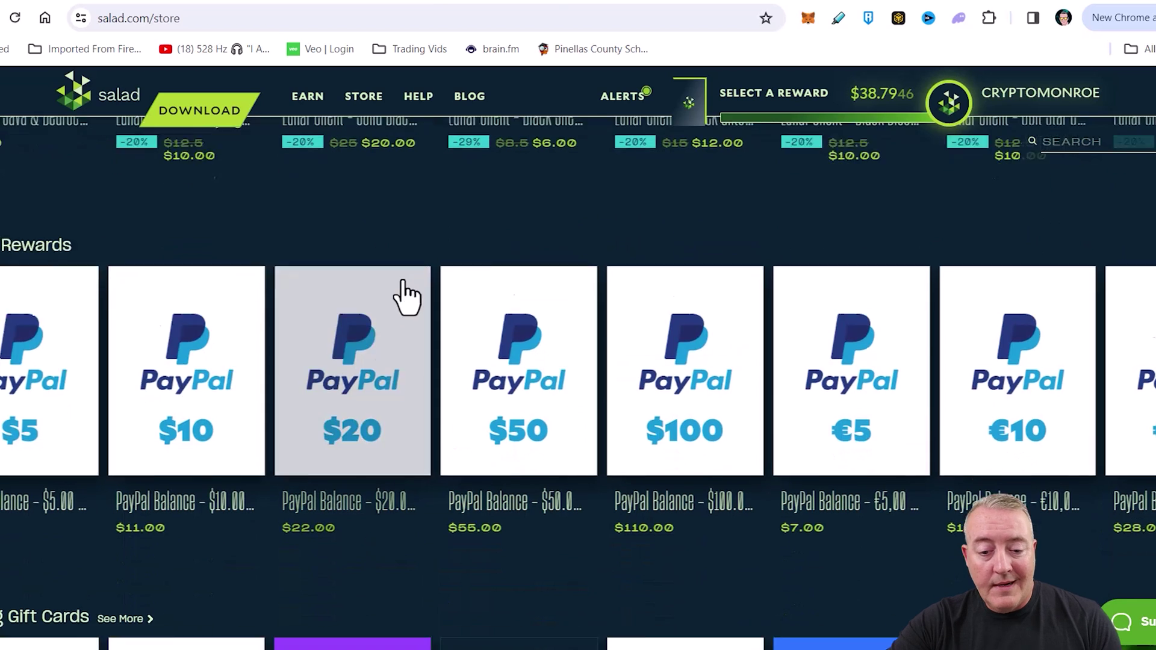
{"action": "scroll", "coordinate": [407, 293], "scroll_direction": "down", "scroll_amount": 3}
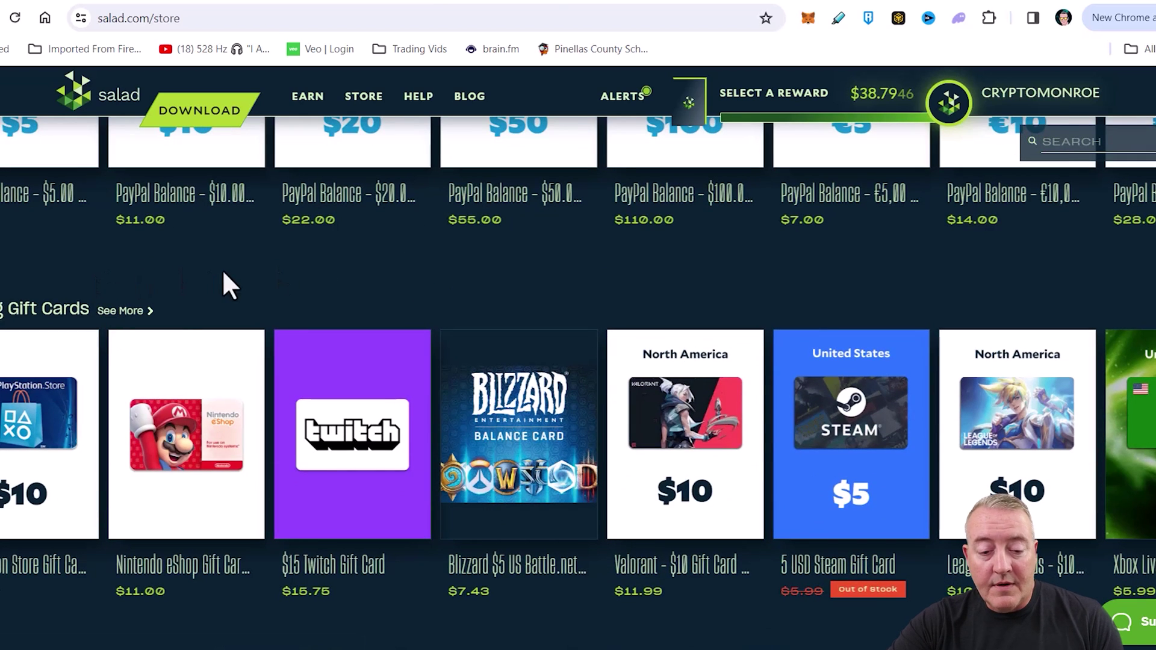
{"action": "scroll", "coordinate": [361, 304], "scroll_direction": "down", "scroll_amount": 1}
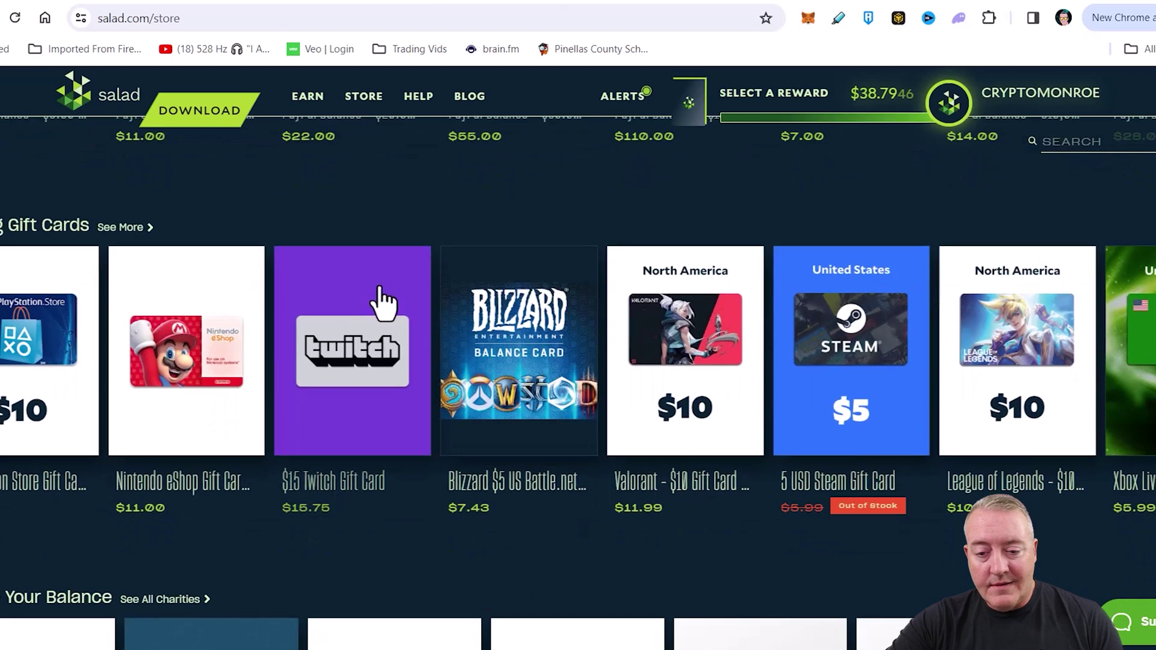
{"action": "scroll", "coordinate": [560, 271], "scroll_direction": "down", "scroll_amount": 2}
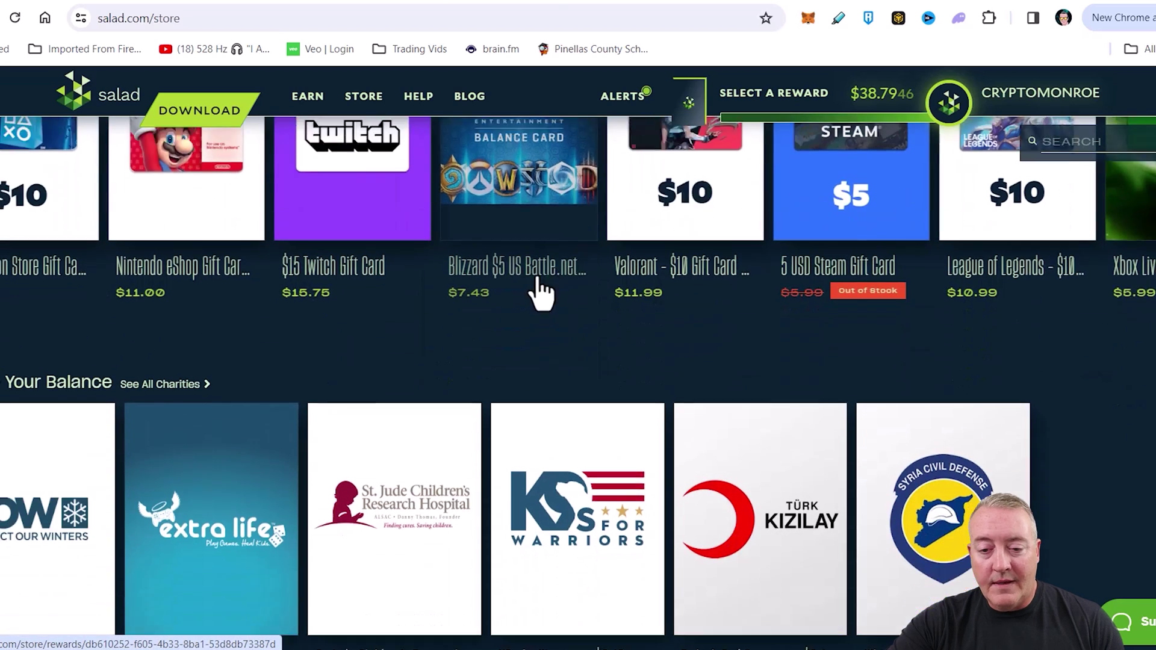
{"action": "scroll", "coordinate": [542, 291], "scroll_direction": "down", "scroll_amount": 1}
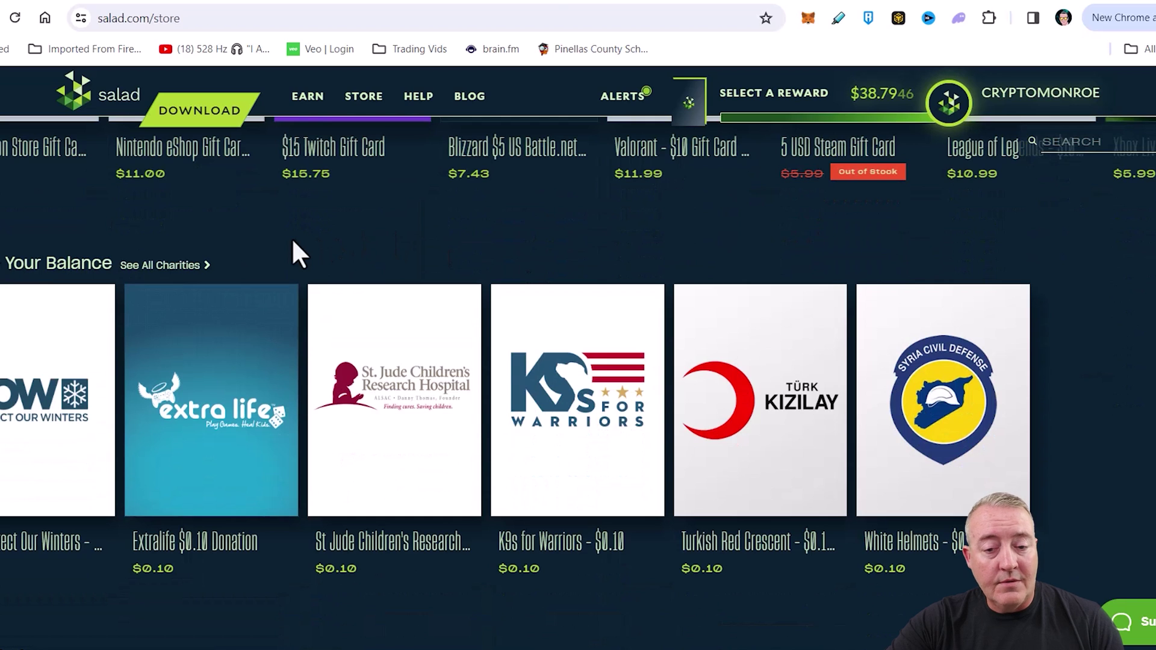
{"action": "scroll", "coordinate": [308, 242], "scroll_direction": "down", "scroll_amount": 4}
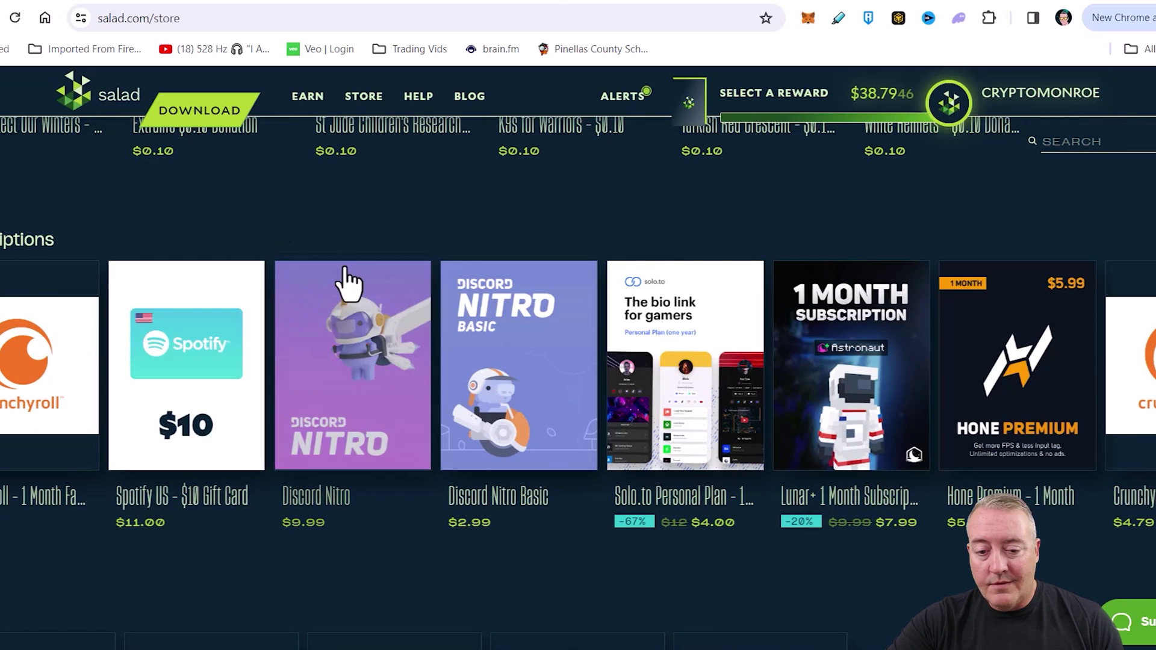
{"action": "scroll", "coordinate": [543, 262], "scroll_direction": "down", "scroll_amount": 4}
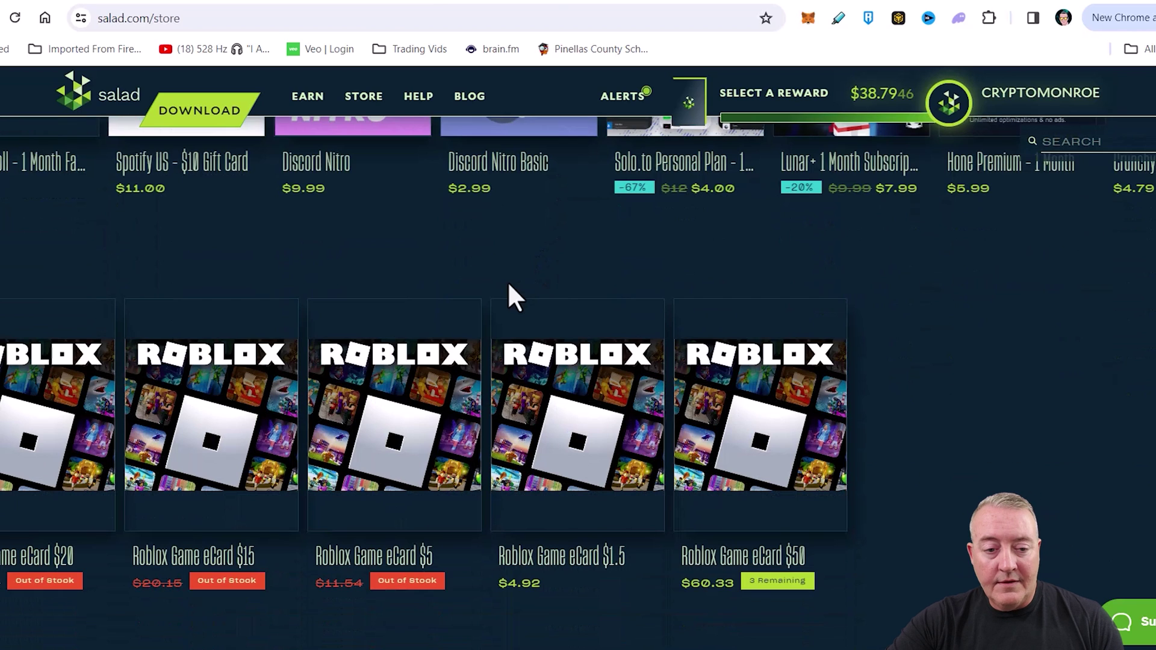
{"action": "scroll", "coordinate": [921, 289], "scroll_direction": "down", "scroll_amount": 3}
{"action": "scroll", "coordinate": [922, 286], "scroll_direction": "down", "scroll_amount": 3}
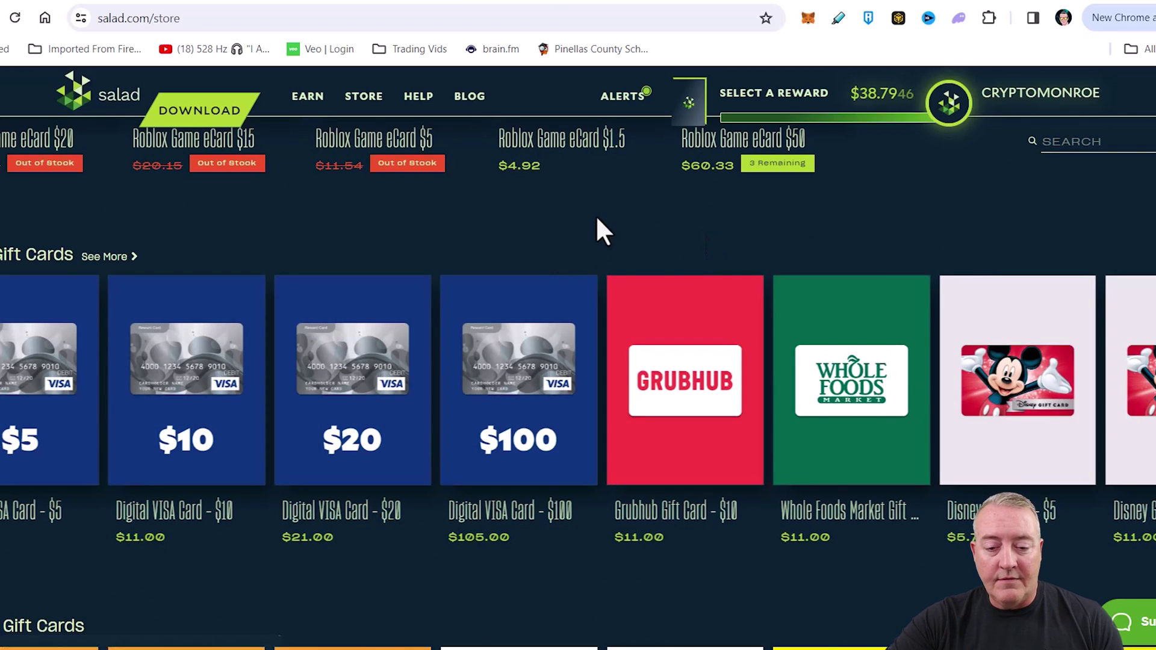
{"action": "scroll", "coordinate": [595, 215], "scroll_direction": "down", "scroll_amount": 5}
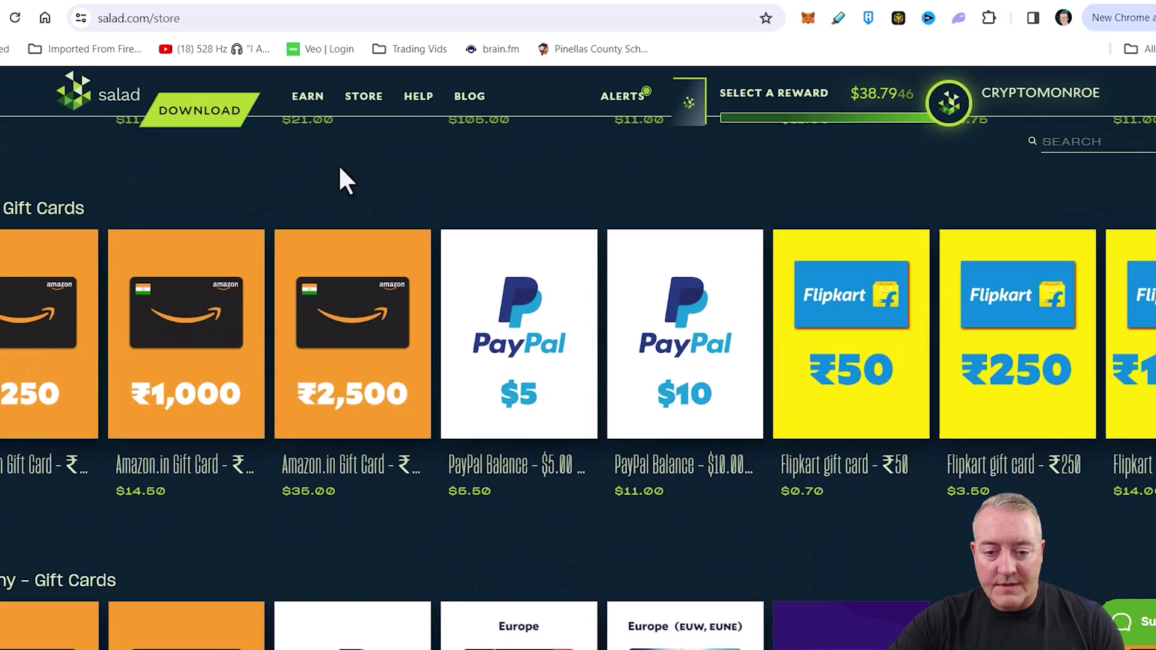
{"action": "scroll", "coordinate": [468, 187], "scroll_direction": "up", "scroll_amount": 5}
{"action": "scroll", "coordinate": [542, 271], "scroll_direction": "up", "scroll_amount": 5}
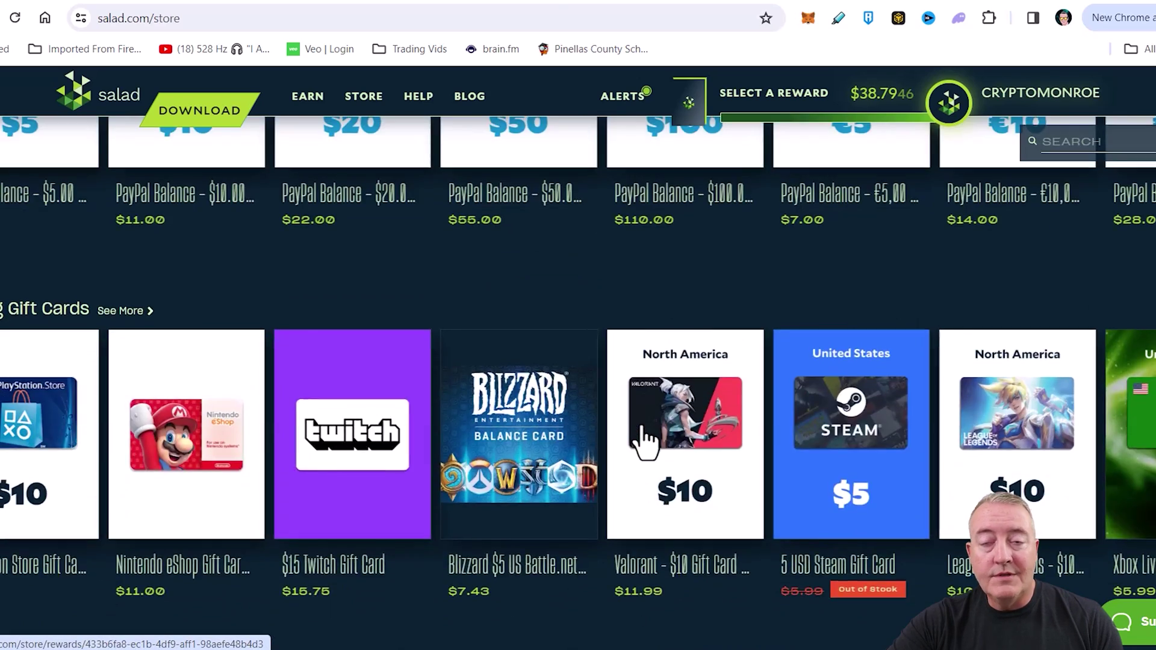
{"action": "scroll", "coordinate": [623, 415], "scroll_direction": "up", "scroll_amount": 5}
{"action": "scroll", "coordinate": [619, 419], "scroll_direction": "up", "scroll_amount": 5}
{"action": "scroll", "coordinate": [576, 417], "scroll_direction": "down", "scroll_amount": 5}
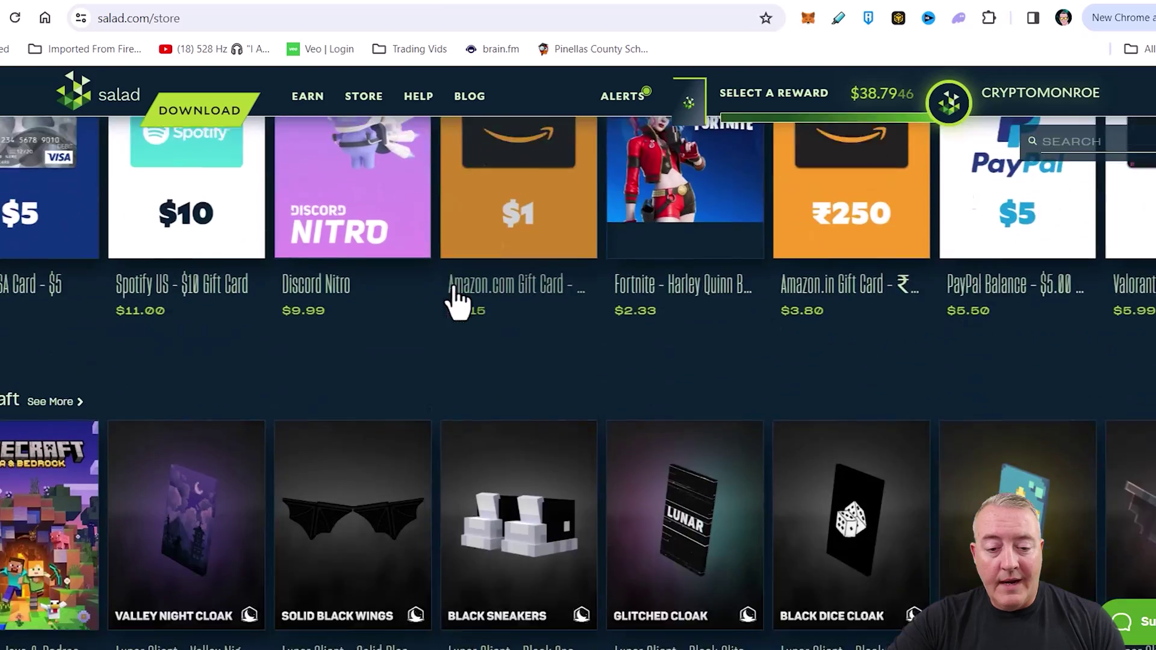
{"action": "scroll", "coordinate": [452, 298], "scroll_direction": "down", "scroll_amount": 3}
{"action": "scroll", "coordinate": [405, 257], "scroll_direction": "down", "scroll_amount": 5}
{"action": "scroll", "coordinate": [394, 258], "scroll_direction": "down", "scroll_amount": 3}
{"action": "scroll", "coordinate": [406, 272], "scroll_direction": "down", "scroll_amount": 5}
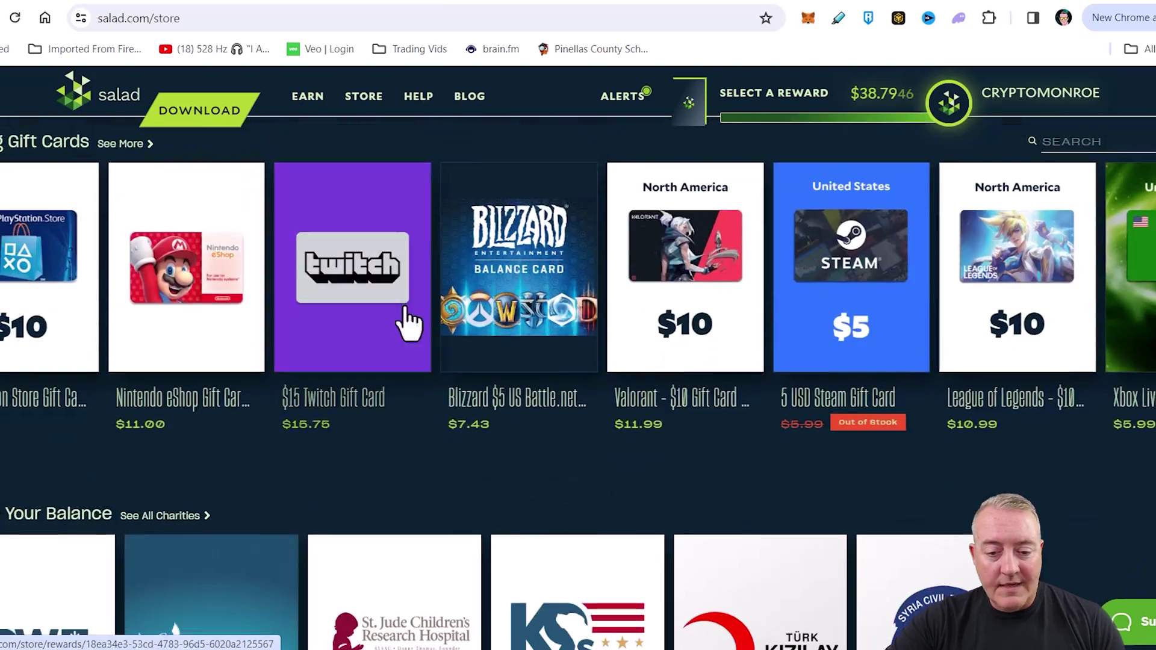
{"action": "scroll", "coordinate": [411, 316], "scroll_direction": "down", "scroll_amount": 5}
{"action": "scroll", "coordinate": [416, 324], "scroll_direction": "down", "scroll_amount": 5}
{"action": "scroll", "coordinate": [415, 323], "scroll_direction": "down", "scroll_amount": 5}
{"action": "scroll", "coordinate": [416, 325], "scroll_direction": "down", "scroll_amount": 5}
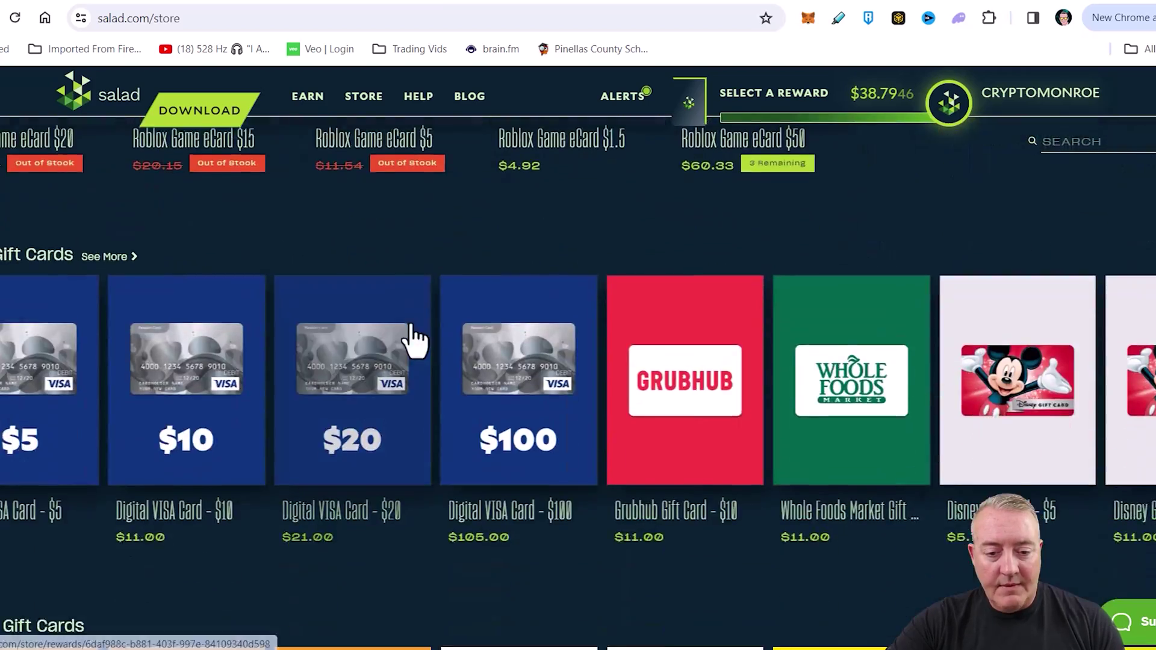
{"action": "scroll", "coordinate": [361, 308], "scroll_direction": "down", "scroll_amount": 2}
{"action": "left_click", "coordinate": [138, 326]}
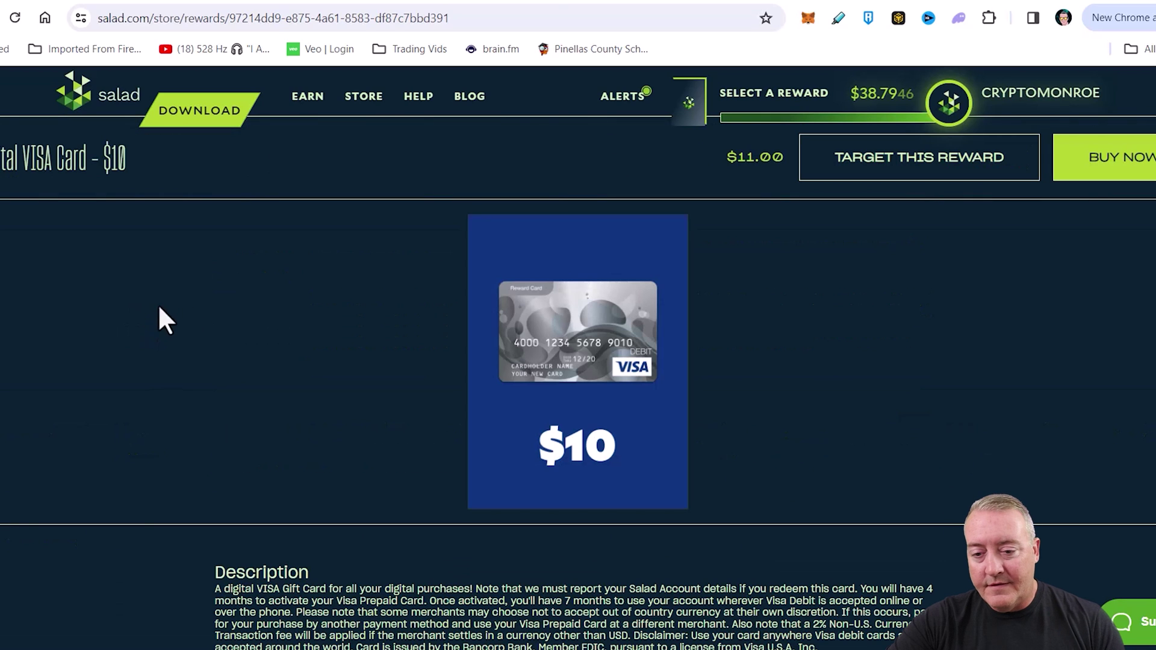
{"action": "scroll", "coordinate": [795, 313], "scroll_direction": "down", "scroll_amount": 3}
{"action": "scroll", "coordinate": [796, 308], "scroll_direction": "up", "scroll_amount": 3}
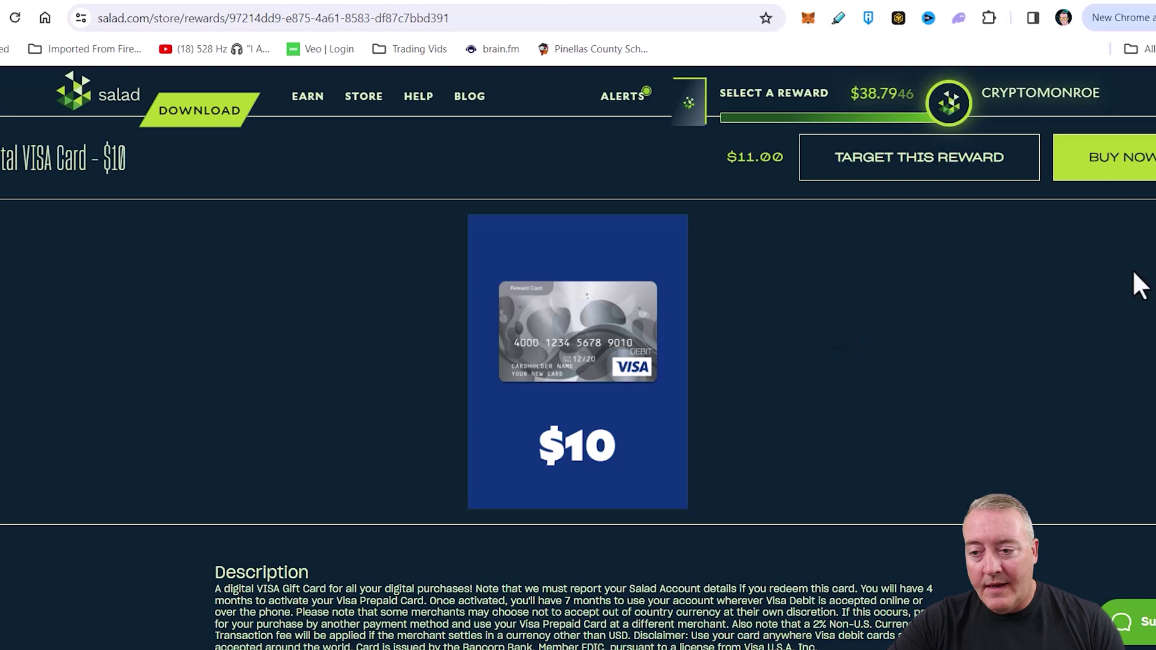
Step: Buy the $10 Digital VISA Card for $11.00 with the Salad balance, then return to the earning summary
{"action": "left_click", "coordinate": [1129, 157]}
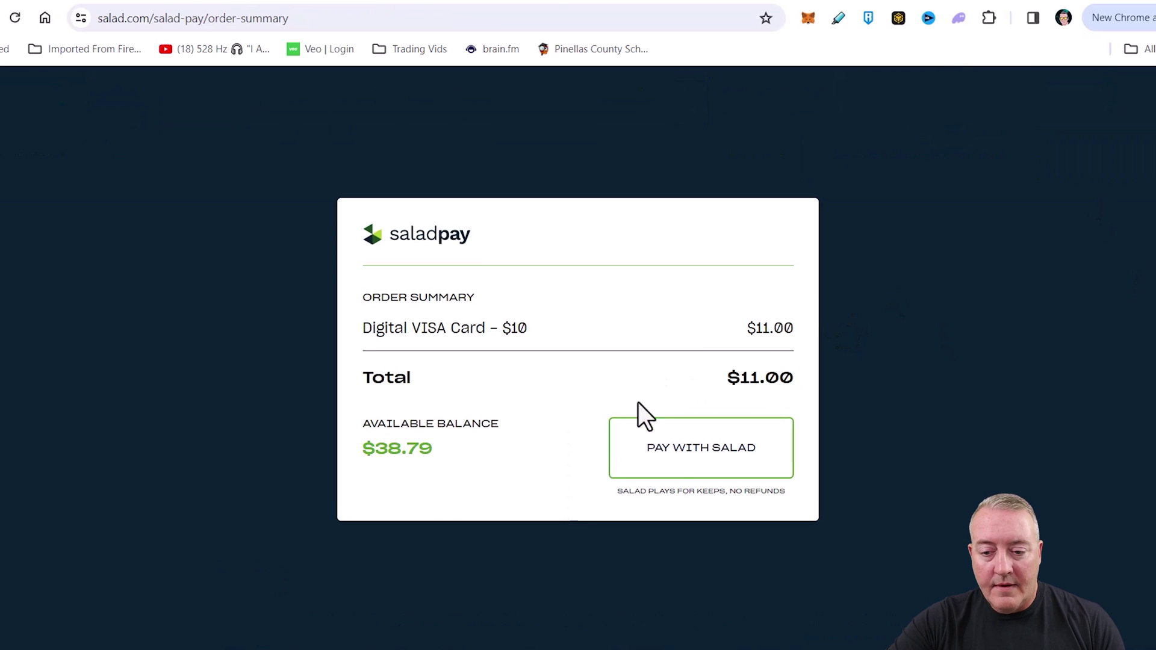
{"action": "left_click", "coordinate": [701, 446]}
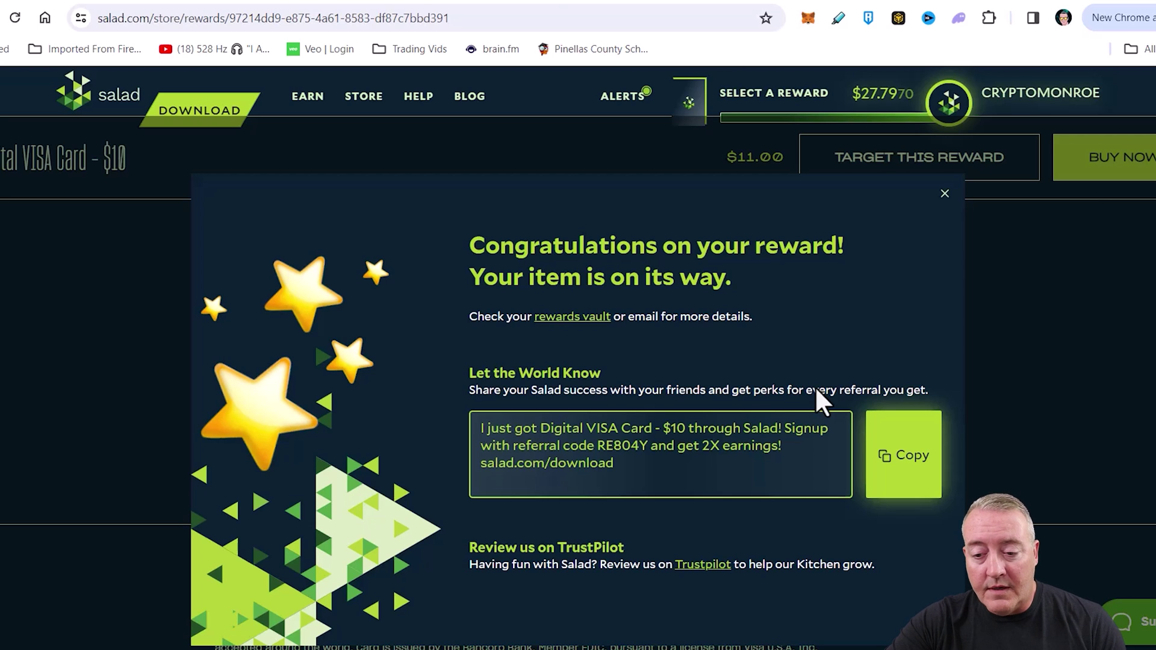
{"action": "key", "text": "Escape"}
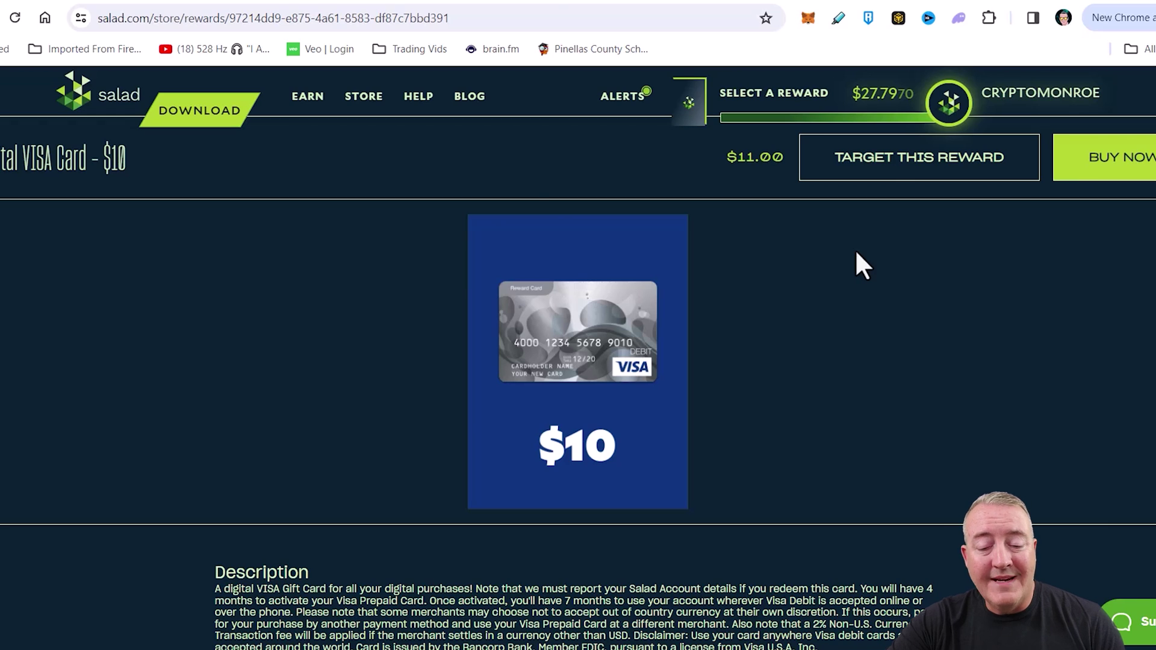
{"action": "left_click", "coordinate": [307, 96]}
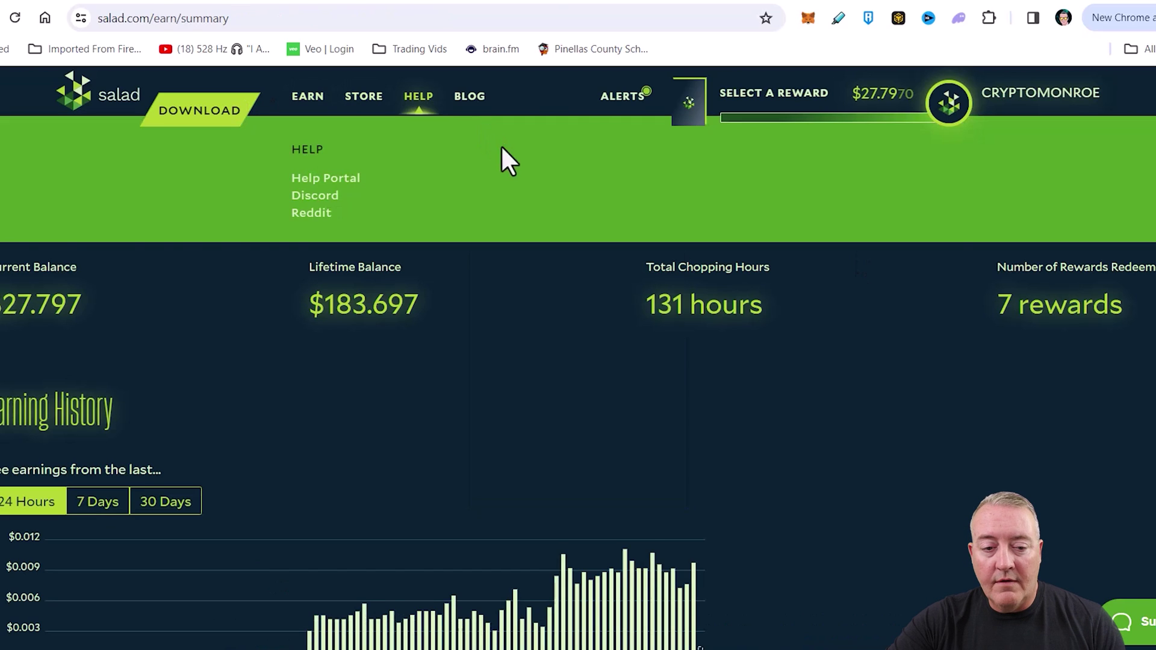